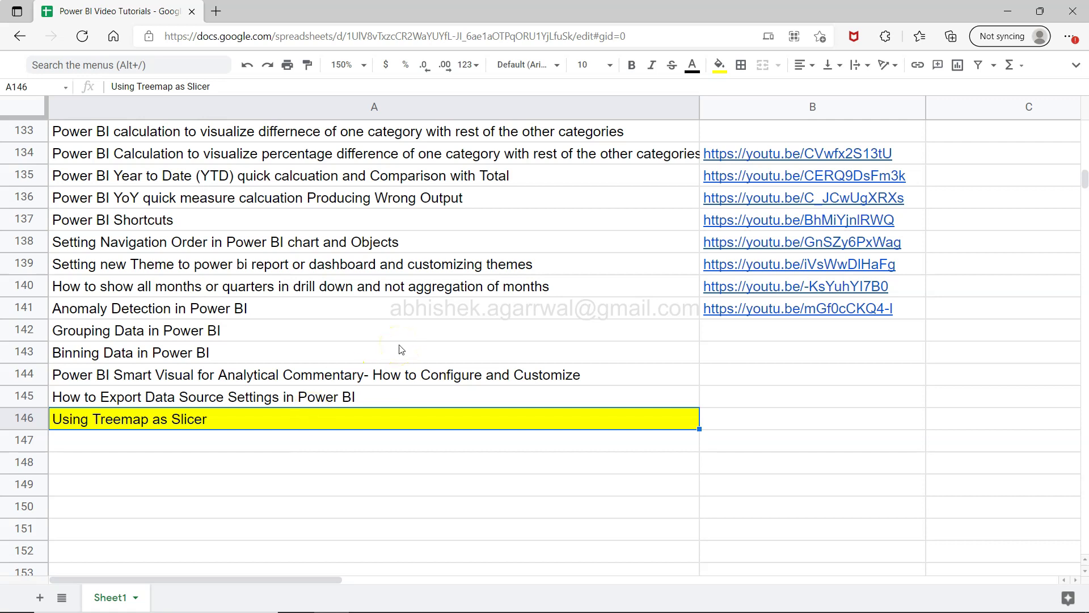
Find the 'Using Treemap as Slicer' tutorial entry, then switch to the Sales Dashboard in Power BI
left_click(557, 36)
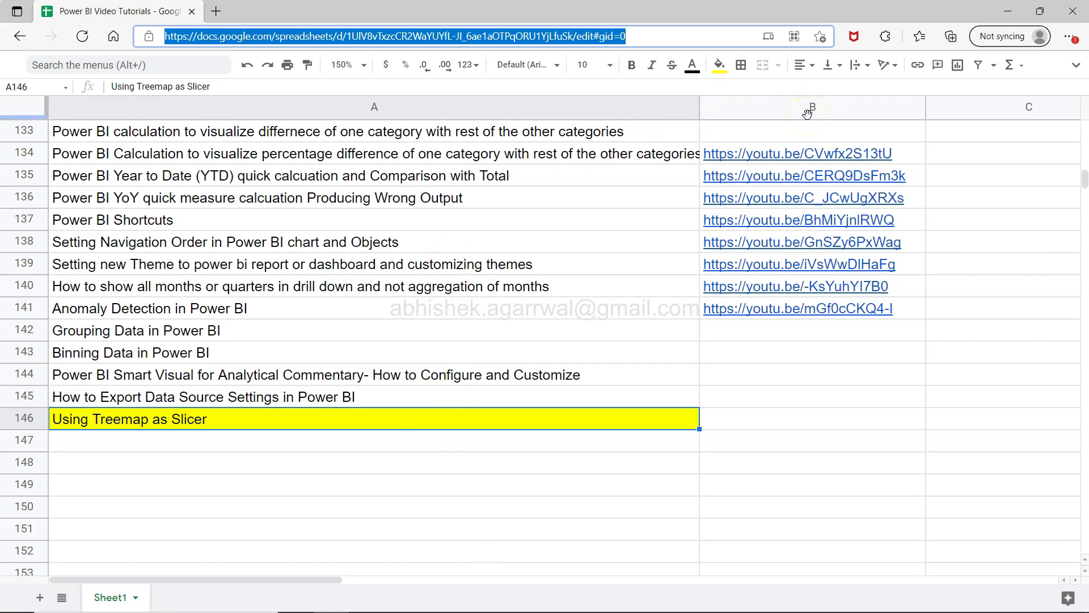
left_click(242, 311)
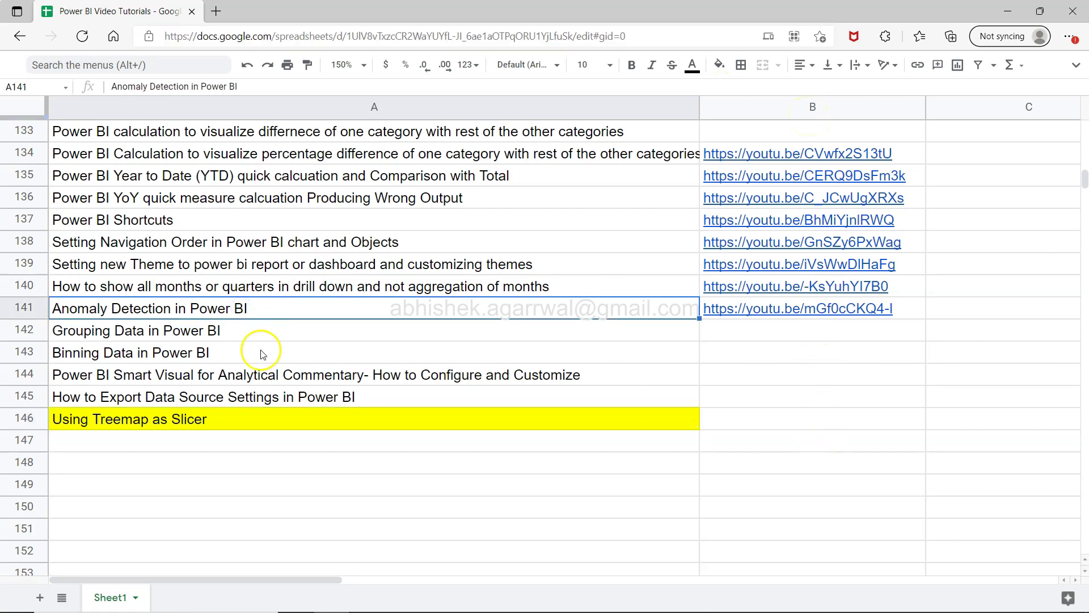
left_click(301, 420)
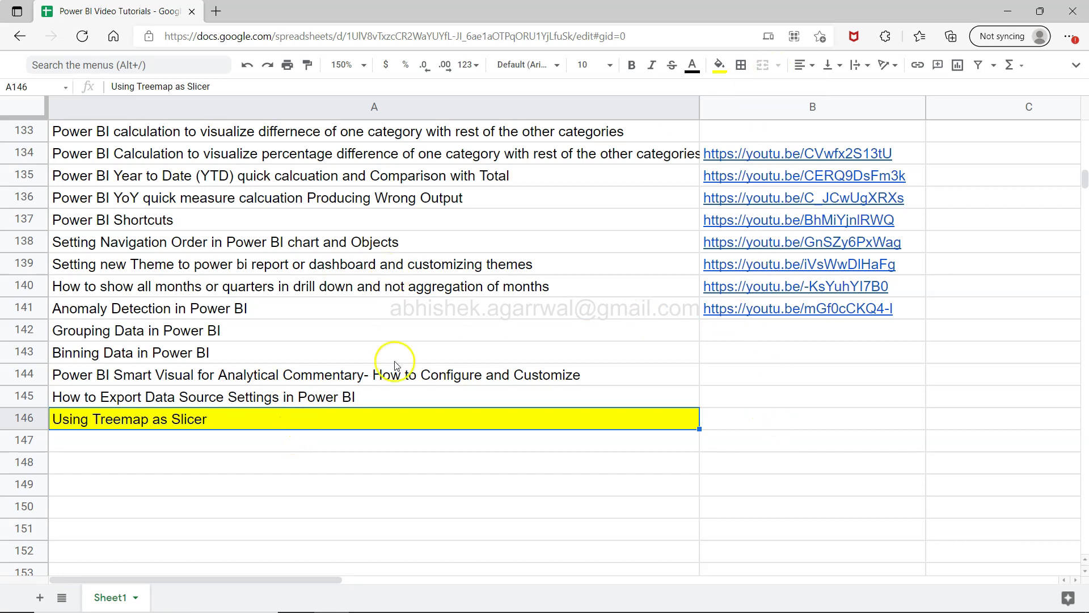
key("alt+Tab")
key("alt+Tab")
key("alt+Tab")
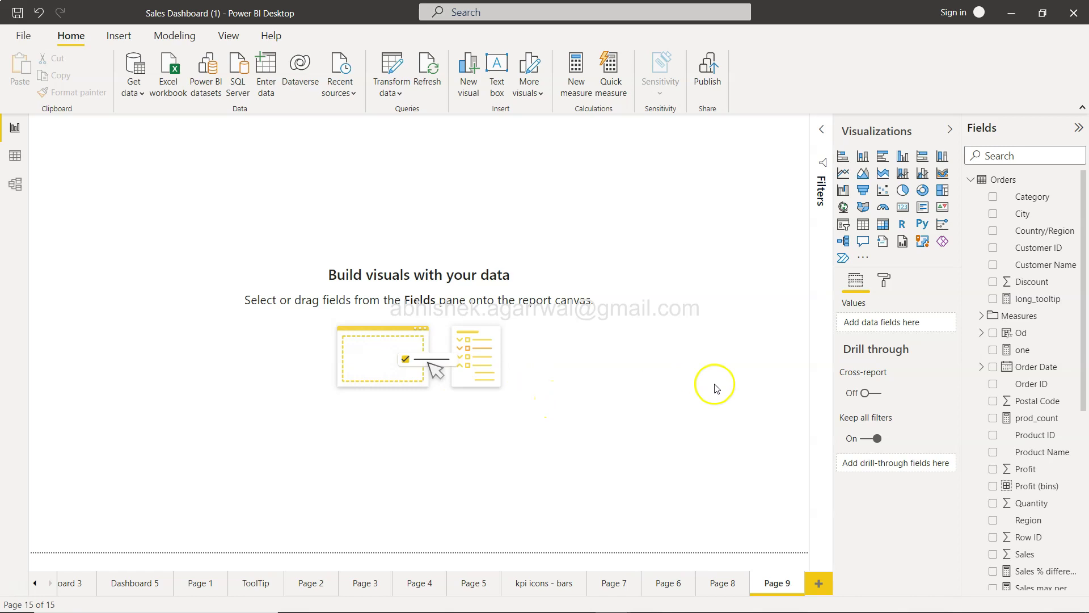
Add a clustered column chart showing Sales by Sub-Category
left_click(902, 156)
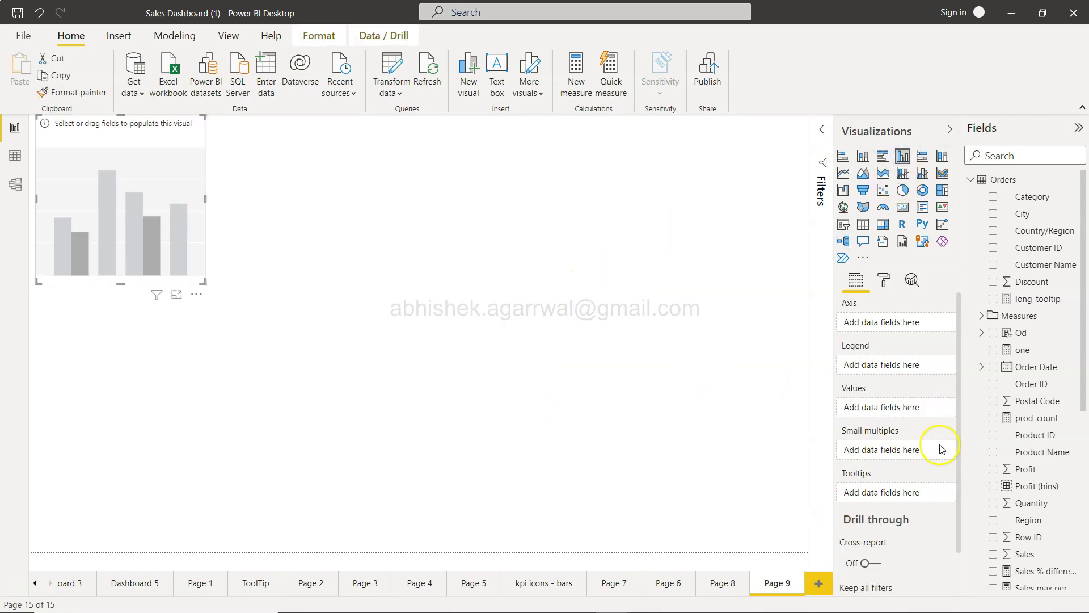
scroll(992, 369, "down", 3)
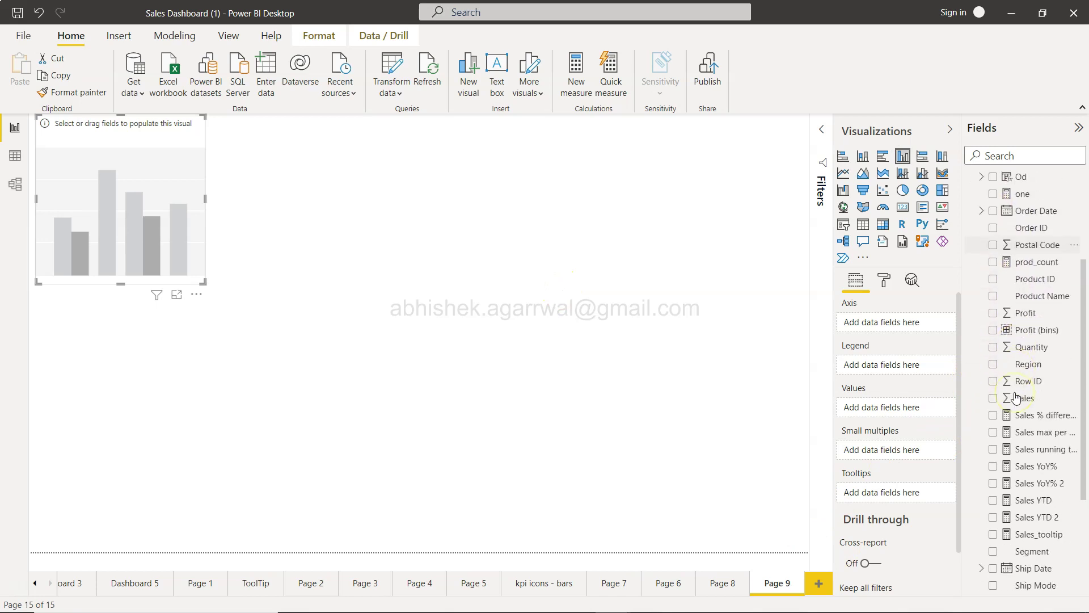
left_click(992, 398)
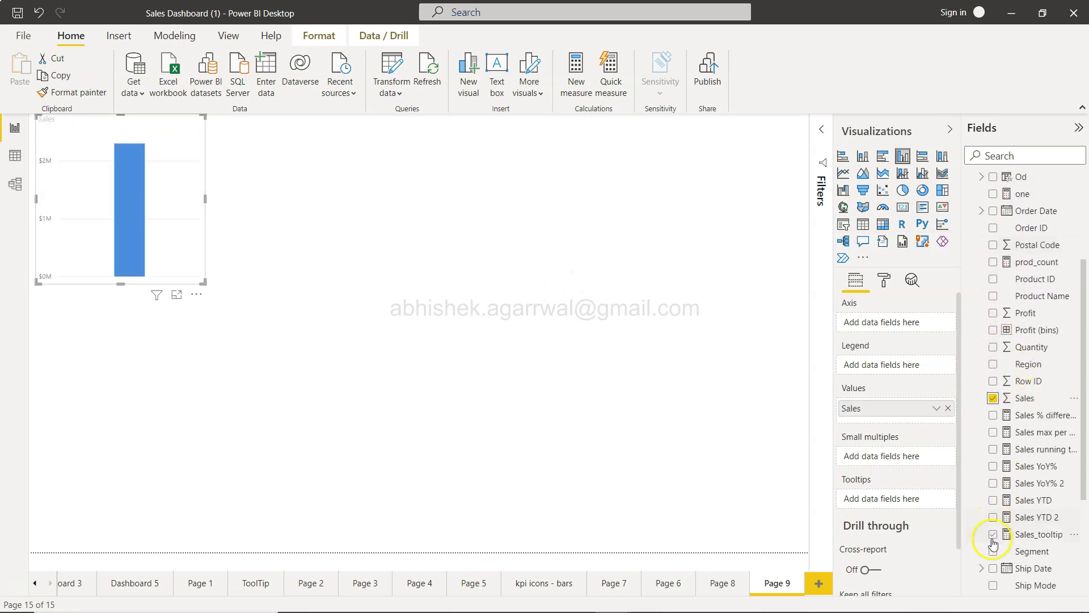
scroll(987, 564, "down", 3)
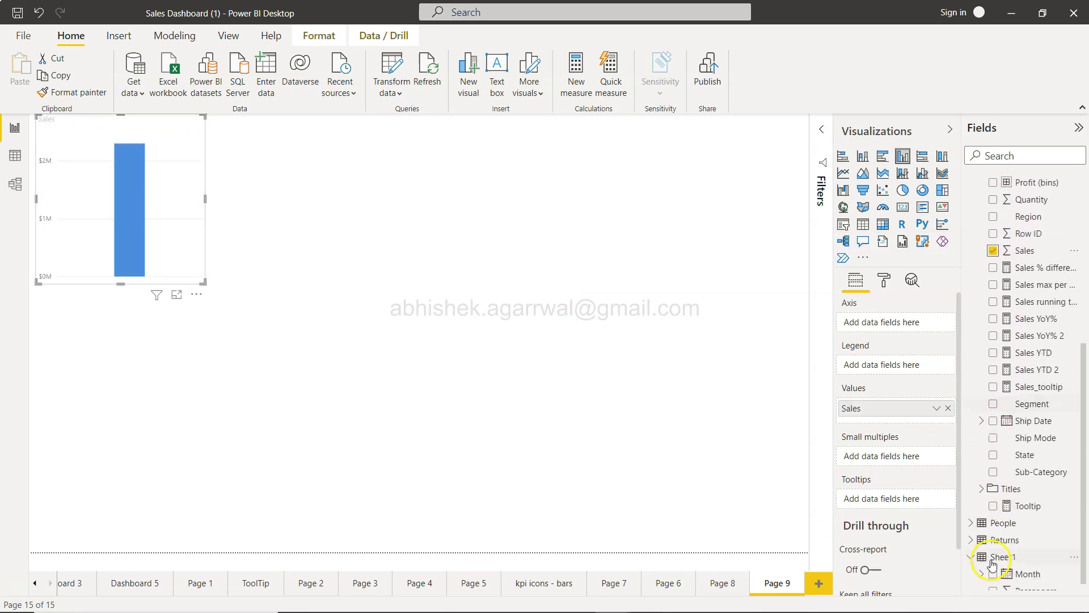
left_click(993, 472)
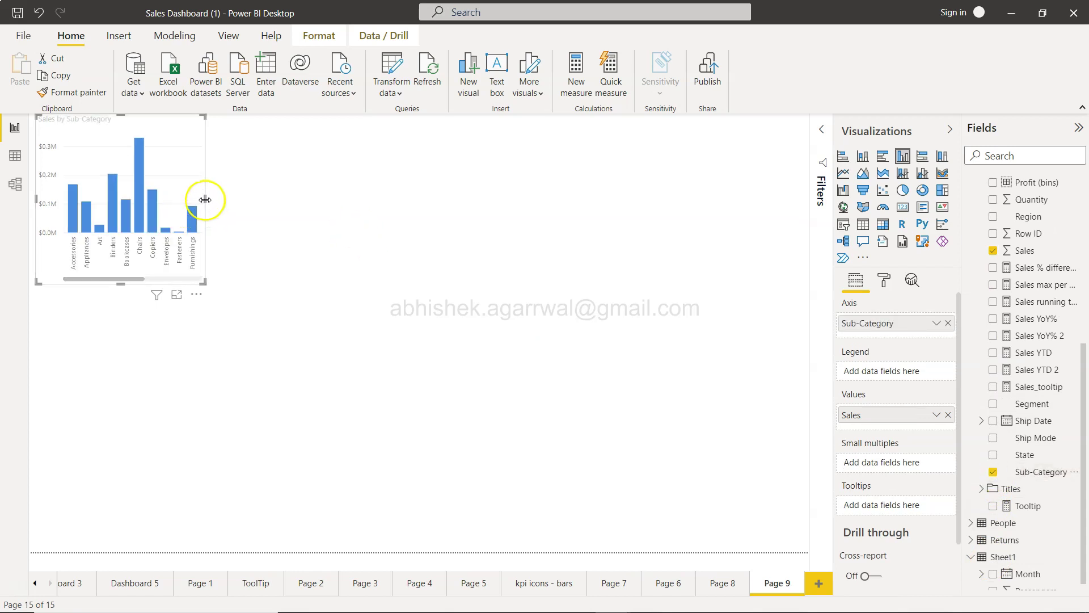
Widen, heighten and position the column chart across the top of the page
left_click_drag(206, 200, 545, 215)
left_click_drag(382, 138, 372, 209)
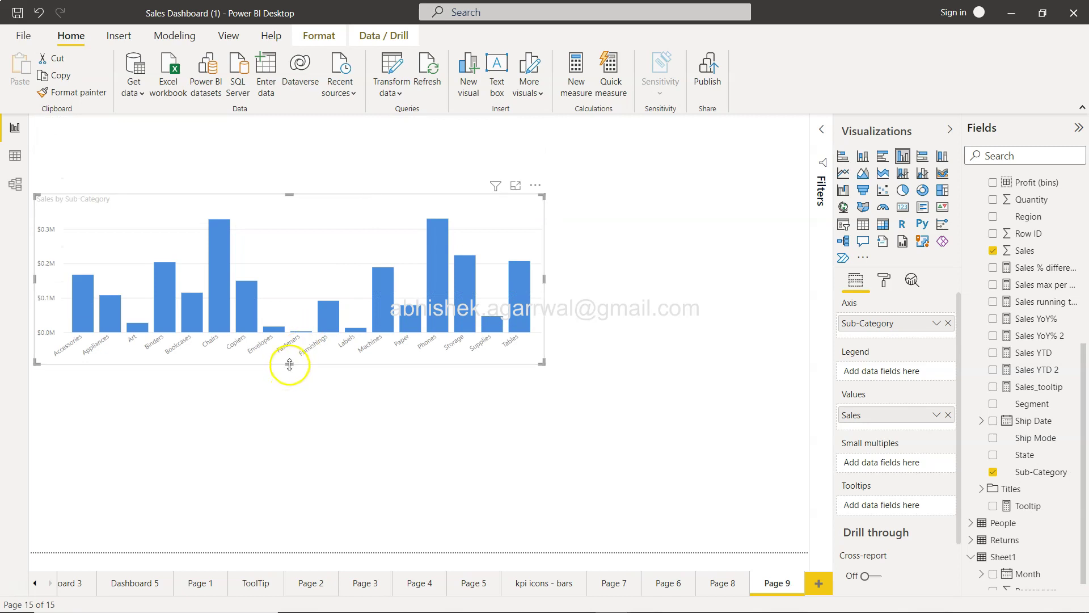
left_click_drag(290, 364, 289, 437)
left_click(289, 243)
left_click_drag(321, 227, 318, 151)
left_click(743, 277)
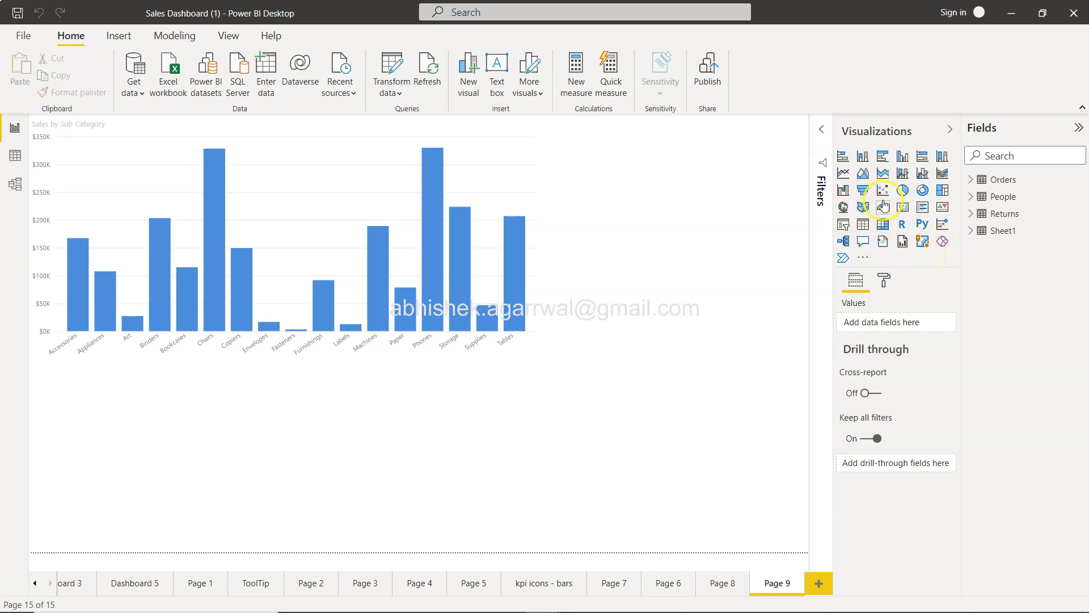
Add a treemap below the column chart with Sales as its values
left_click(943, 191)
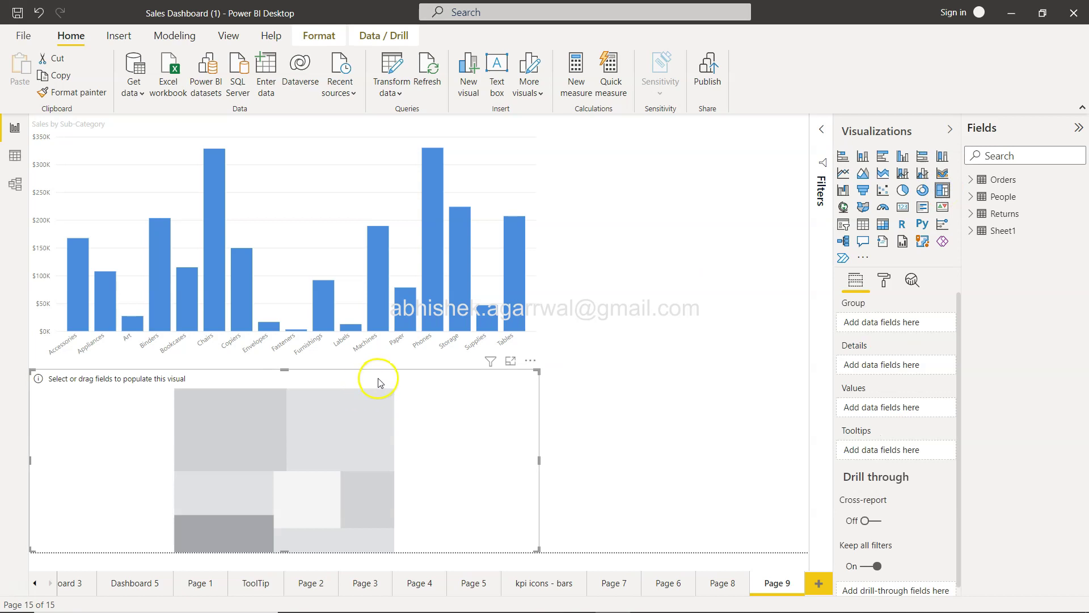
left_click(972, 179)
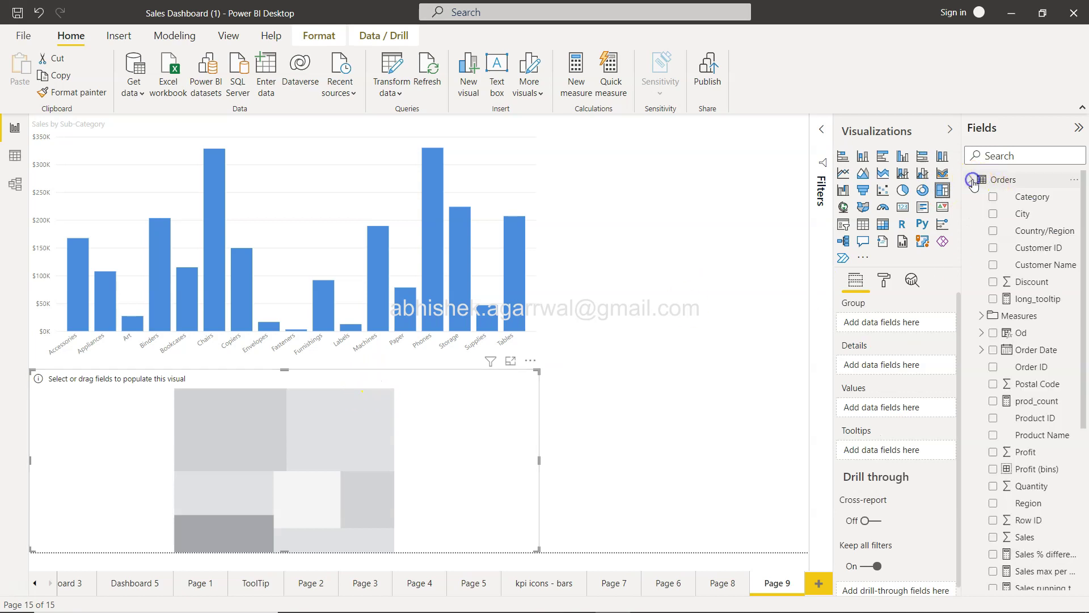
scroll(994, 363, "down", 2)
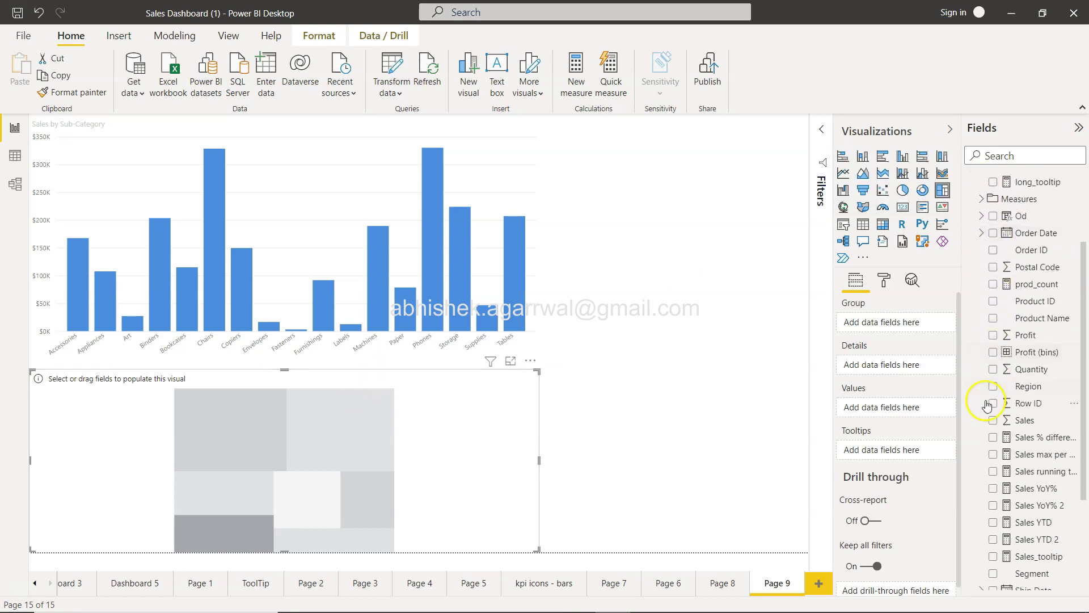
left_click(993, 421)
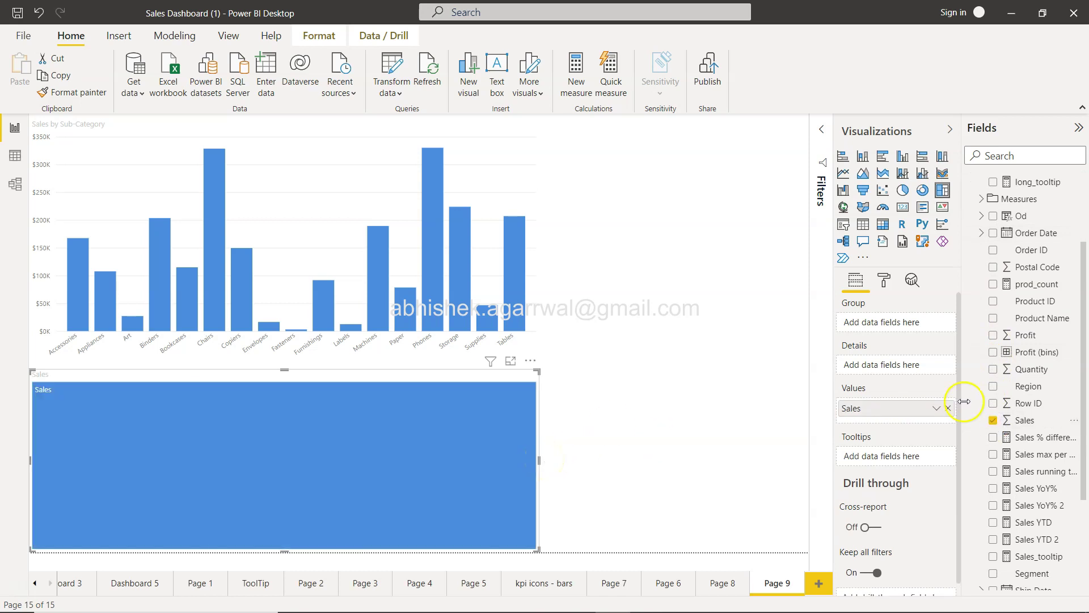
left_click(993, 421)
double_click(993, 421)
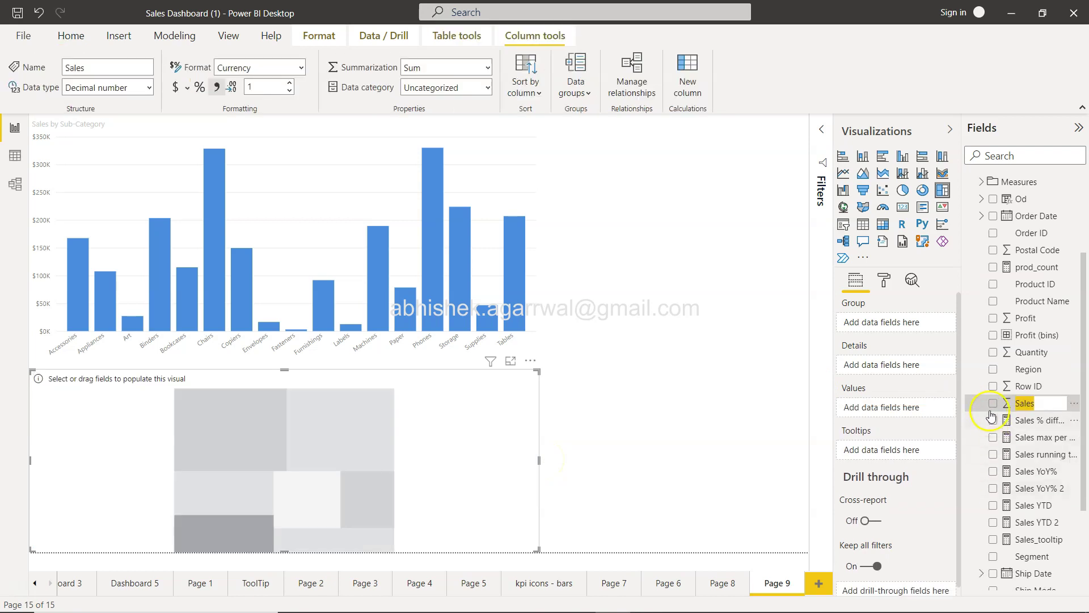
left_click(992, 403)
Try grouping the treemap by Sub-Category, then remove that grouping
scroll(996, 404, "down", 2)
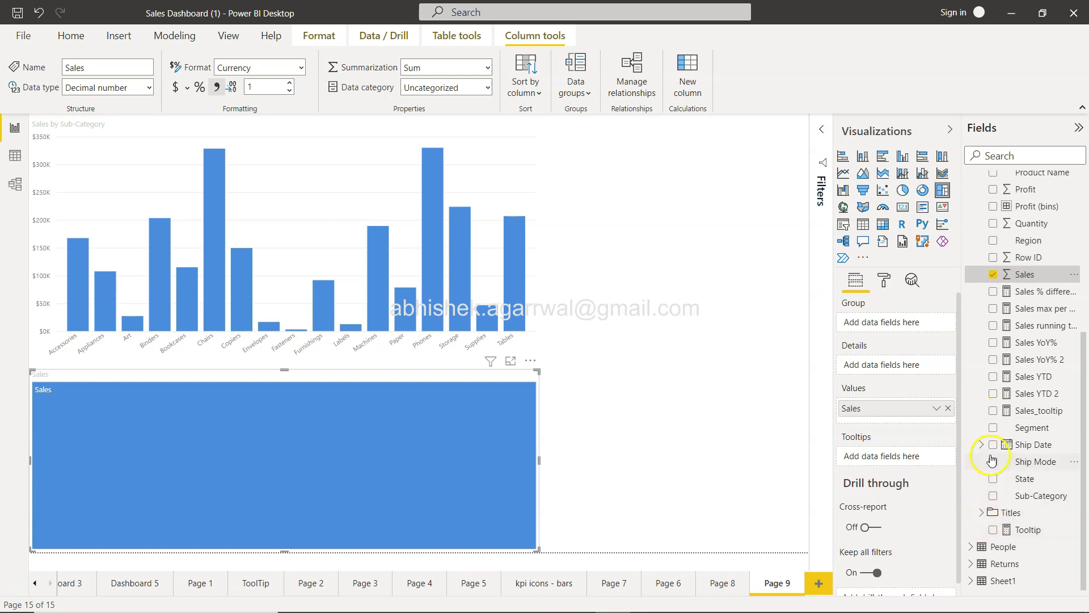
left_click(992, 496)
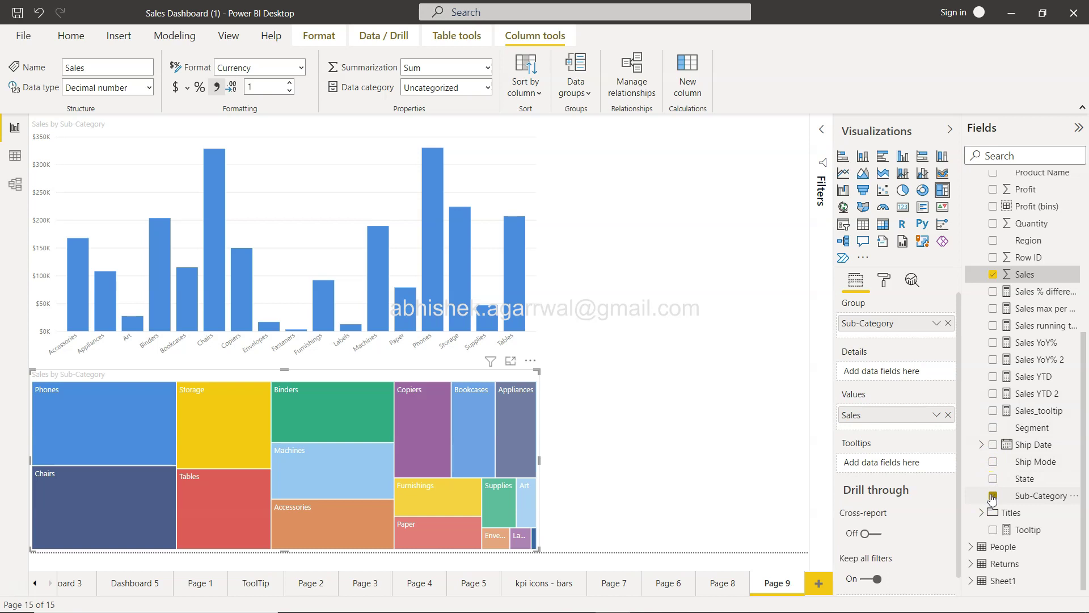
left_click(991, 496)
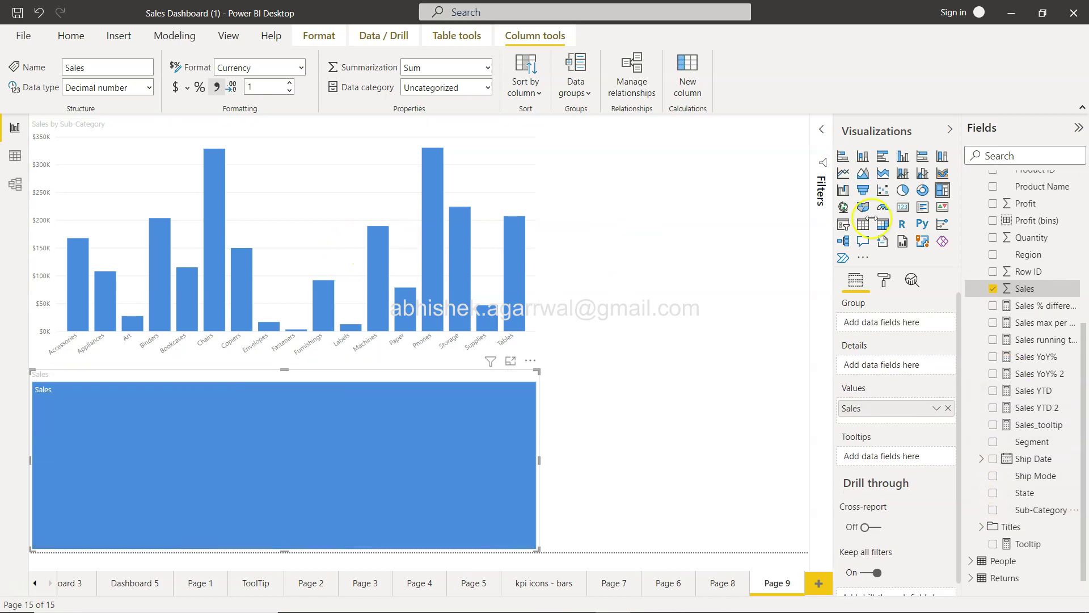
scroll(1044, 267, "up", 5)
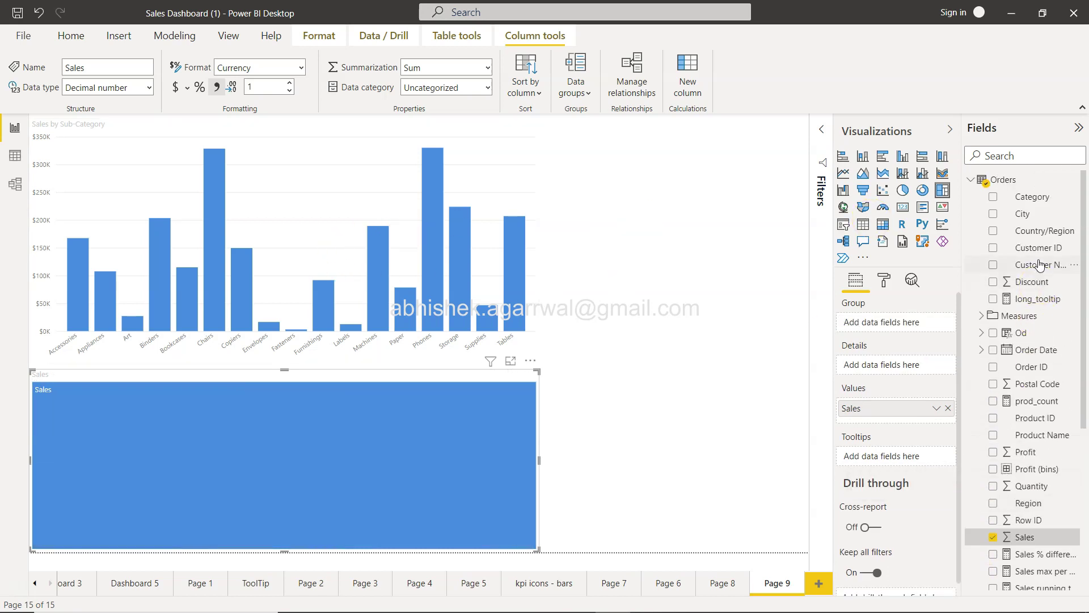
Split the treemap tiles by Category and narrow it to a thin column
left_click(994, 196)
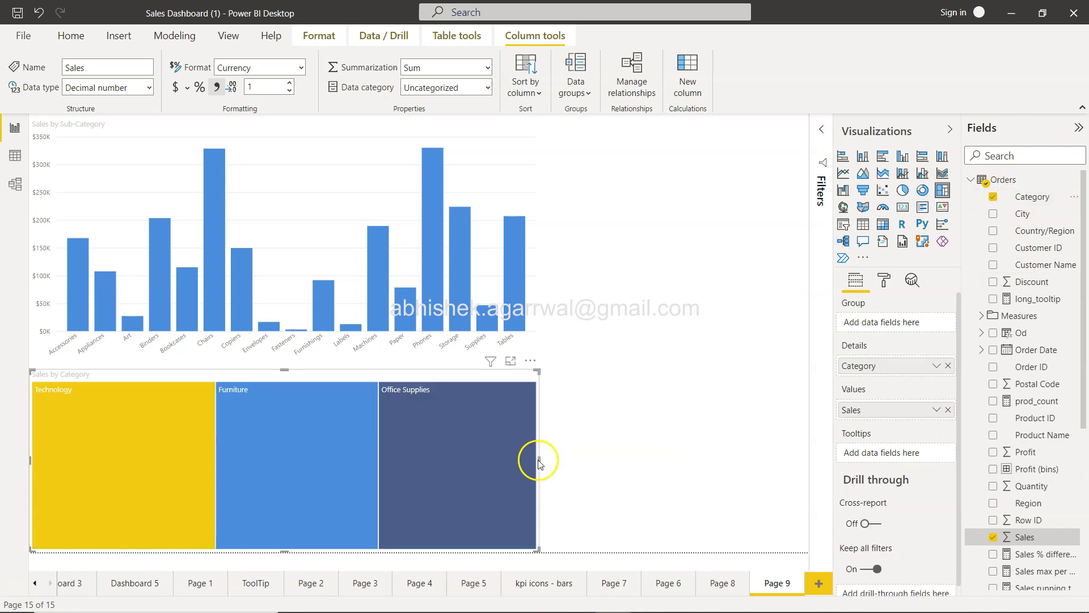
left_click_drag(541, 457, 642, 465)
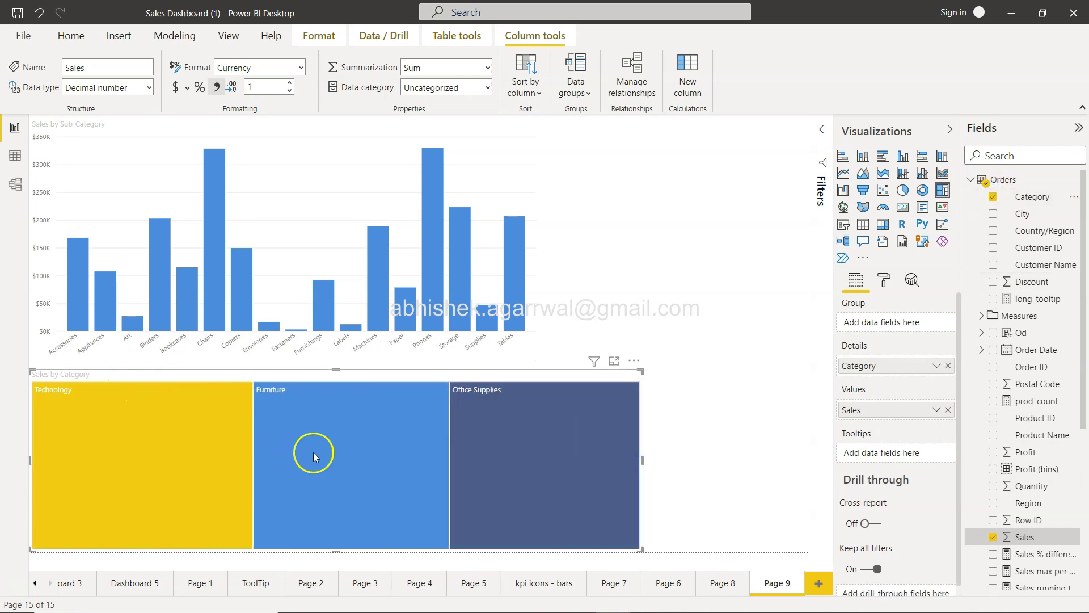
mouse_move(332, 424)
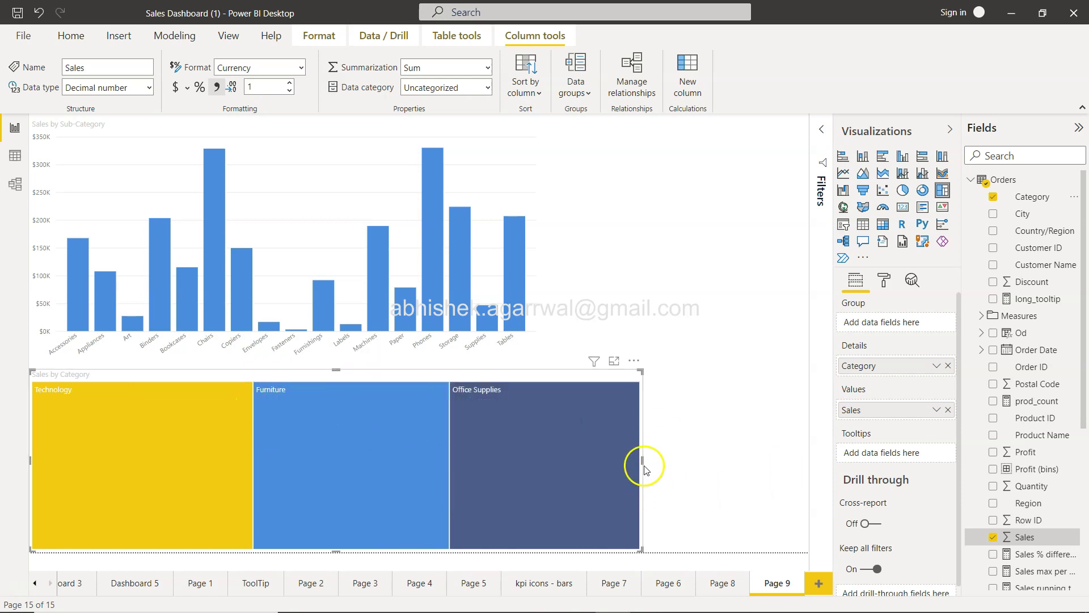
left_click_drag(645, 461, 98, 447)
Move the treemap to the top right beside the column chart and fine-tune its size
left_click(78, 379)
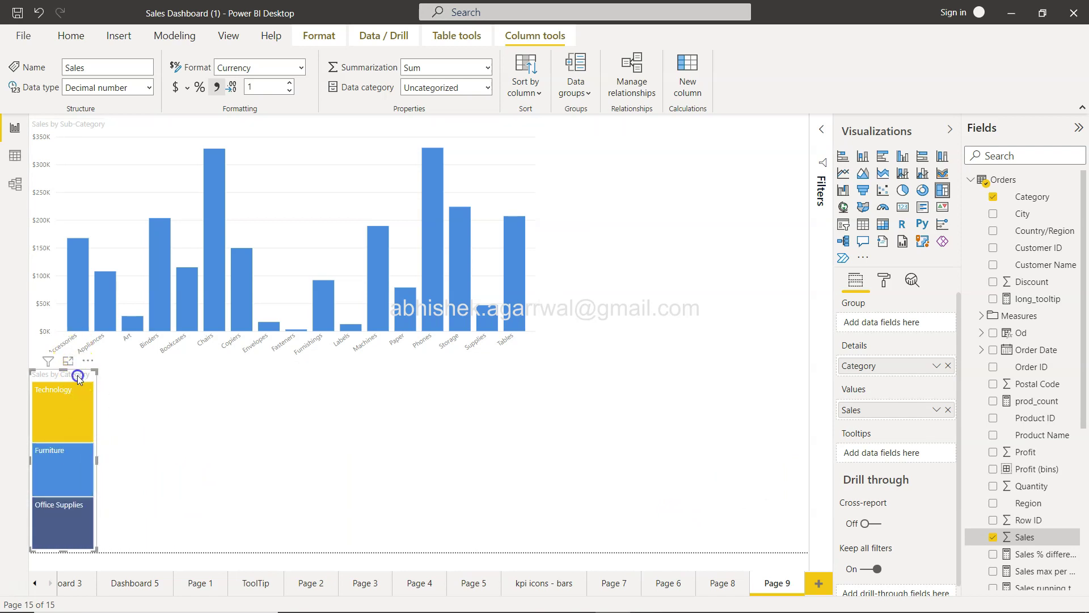
left_click_drag(78, 379, 702, 140)
left_click(769, 237)
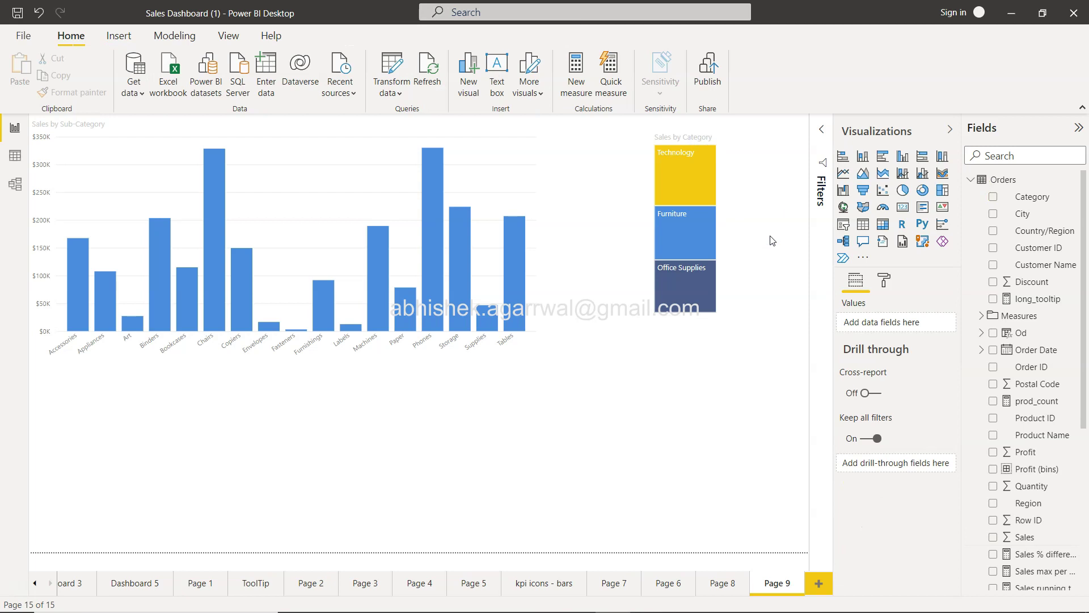
left_click(697, 306)
left_click_drag(685, 316, 685, 221)
mouse_move(719, 171)
left_mouse_down()
mouse_move(684, 174)
mouse_move(742, 171)
mouse_move(722, 176)
left_mouse_up()
left_click_drag(689, 220, 695, 317)
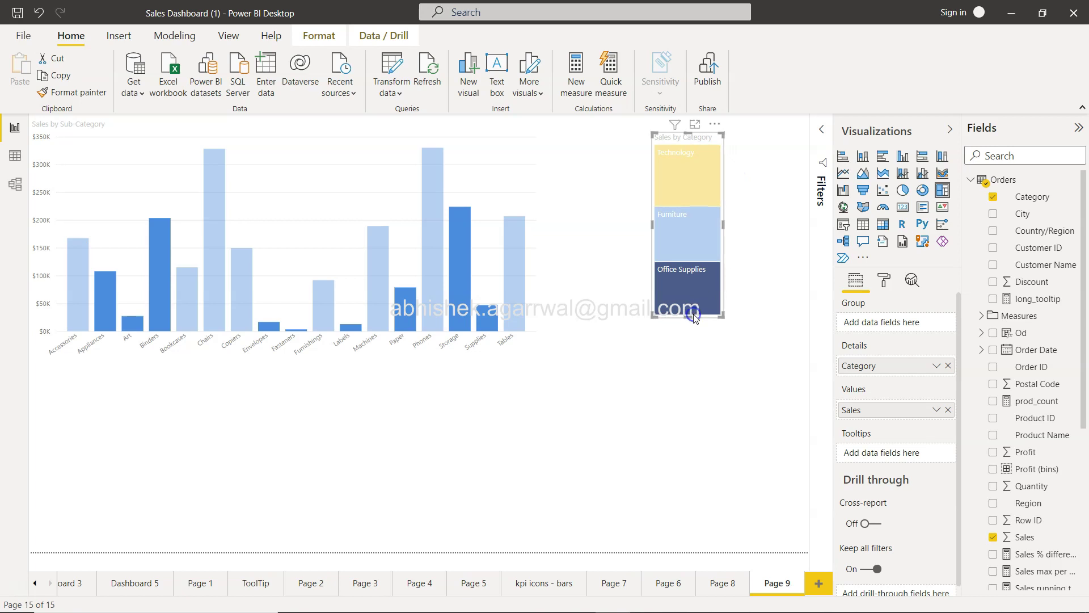
Test the Furniture tile's cross-filter on the column chart, clear it, and review the treemap's fields
left_click(689, 362)
left_click(696, 238)
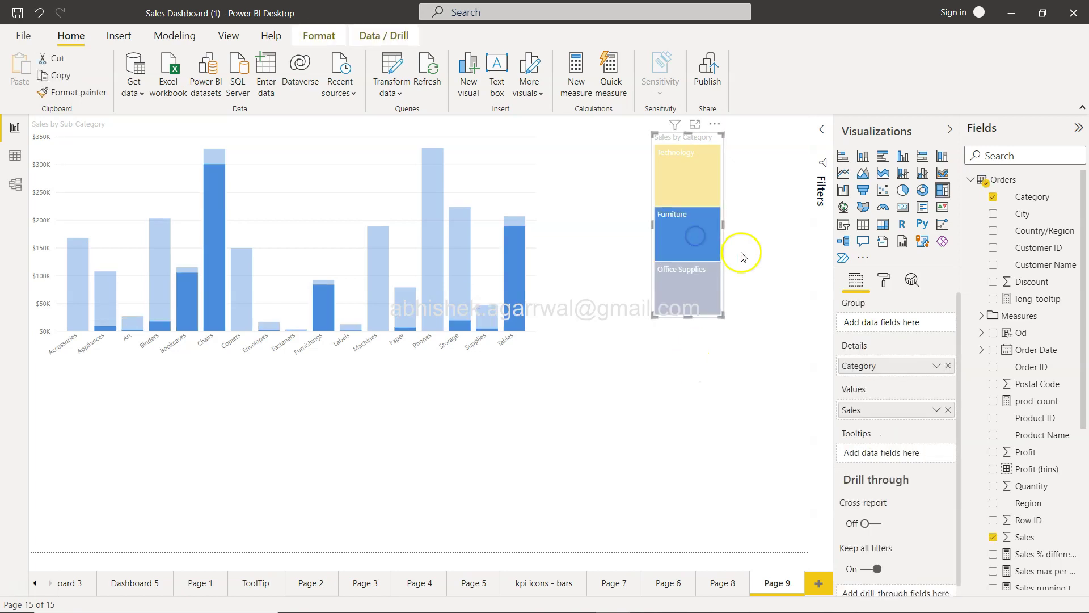
left_click(695, 238)
left_click(763, 263)
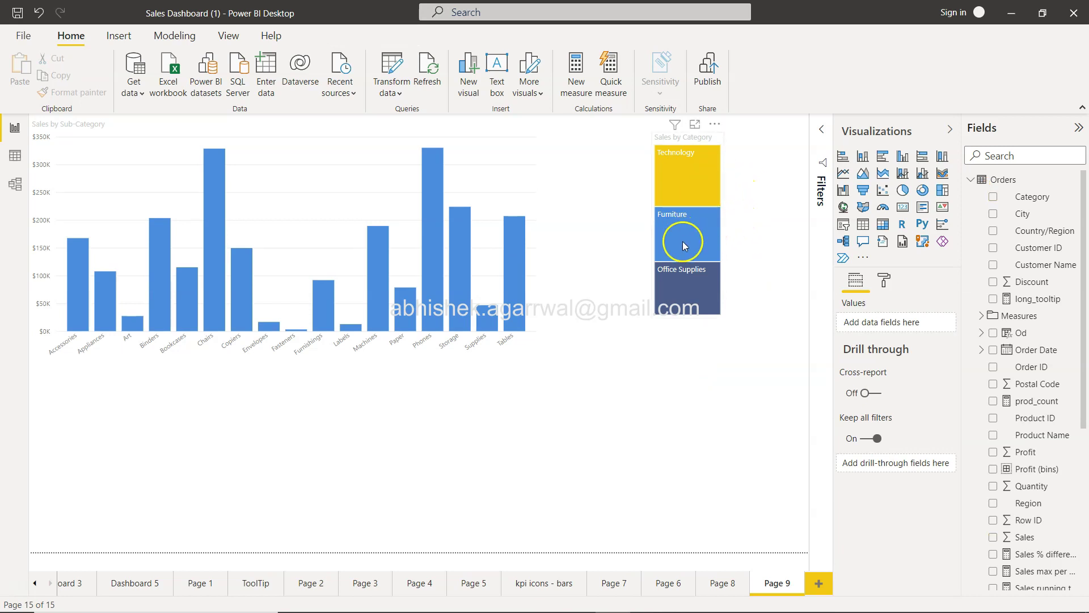
mouse_move(713, 211)
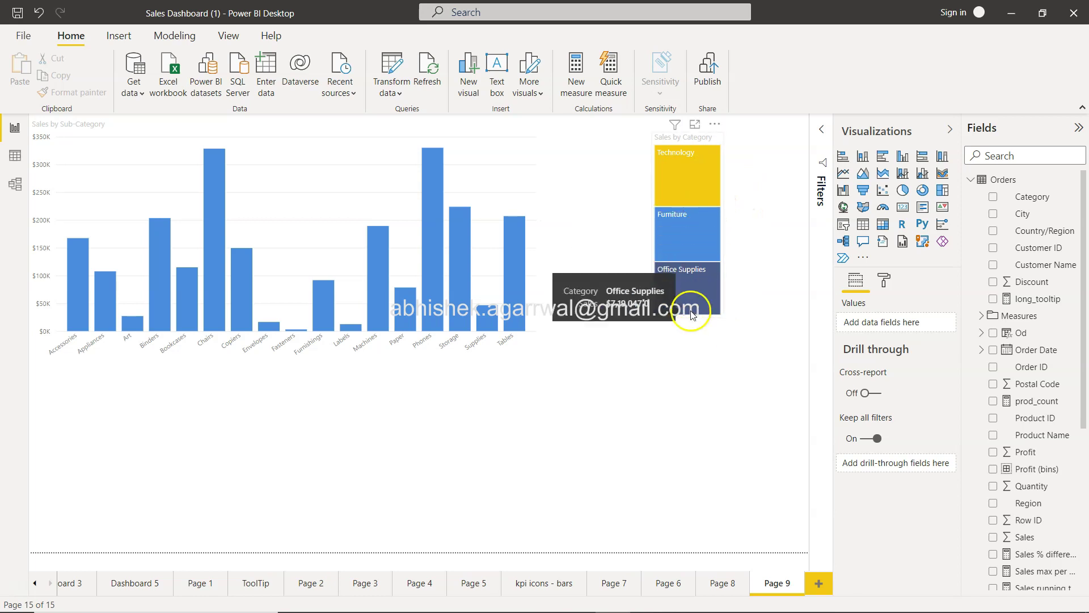
left_click(720, 143)
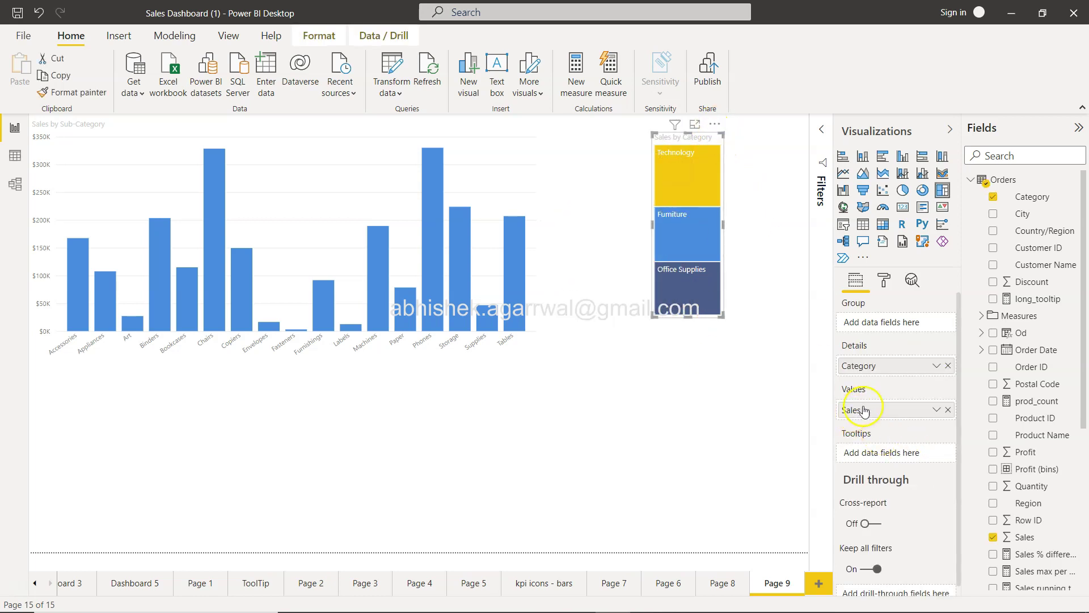
scroll(973, 472, "down", 3)
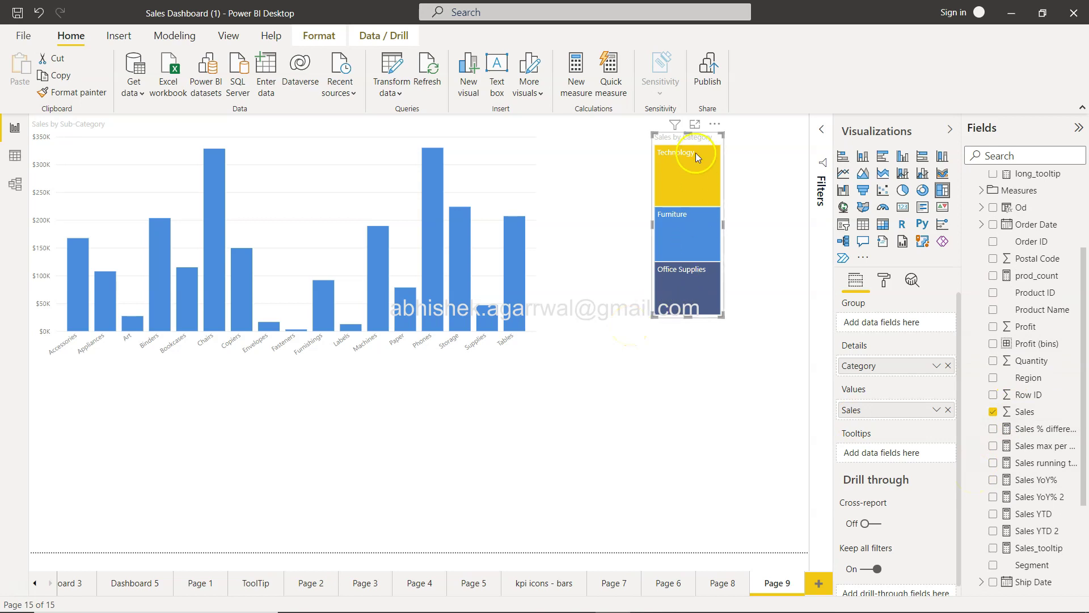
mouse_move(694, 274)
Filter the column chart by Technology, then Furniture, then clear the selection
left_click(689, 194)
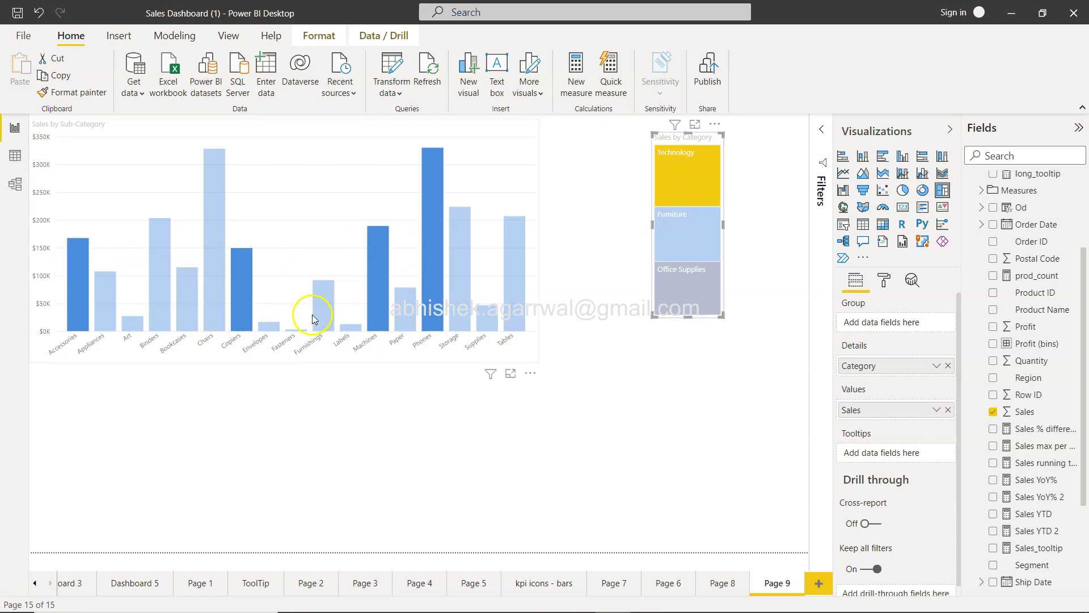
left_click(697, 236)
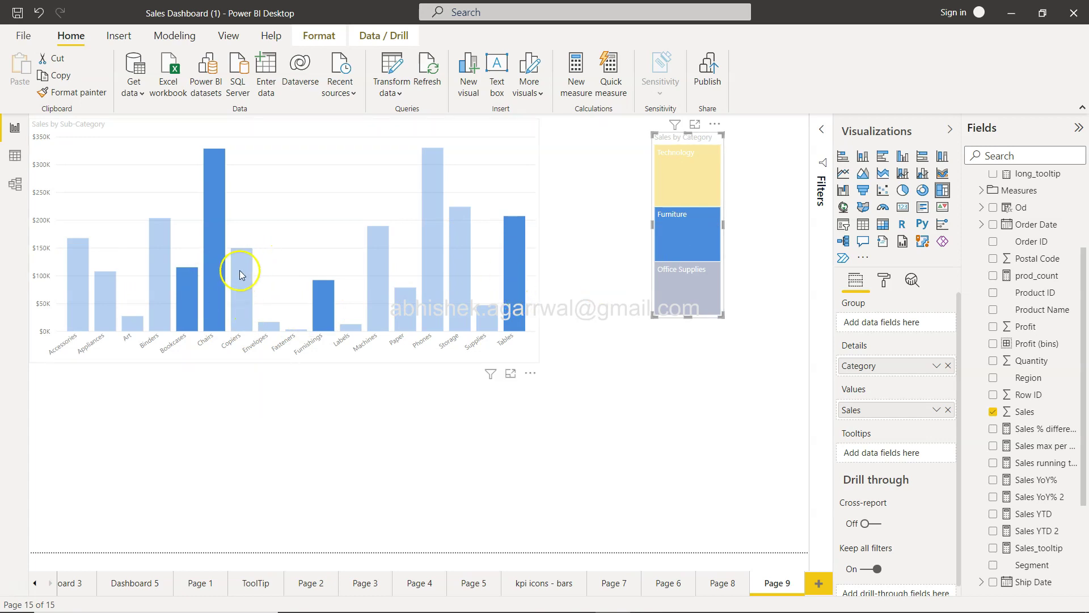
mouse_move(240, 301)
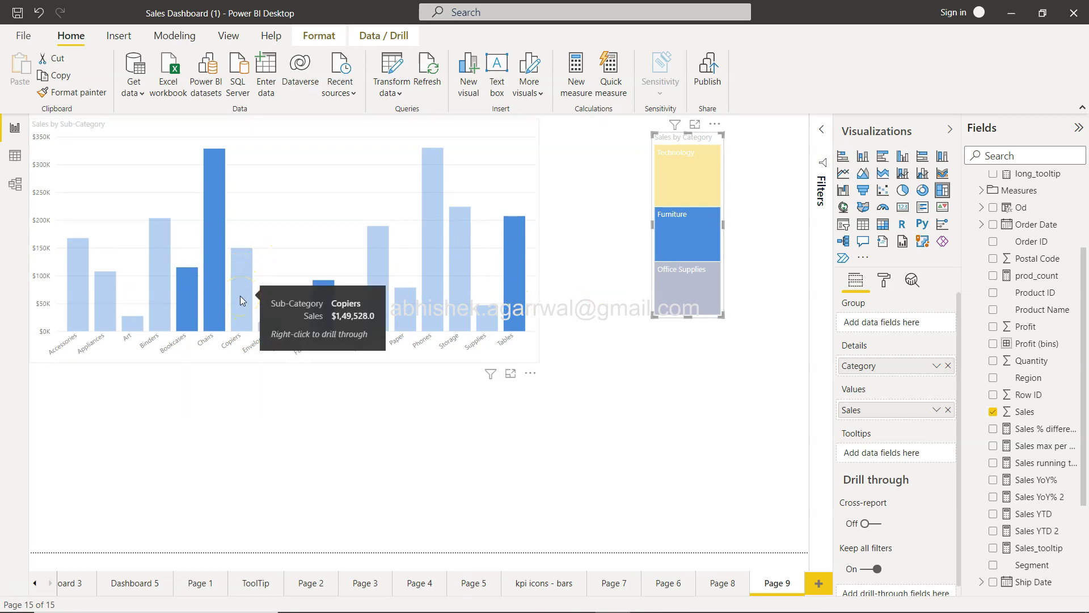
left_click(689, 240)
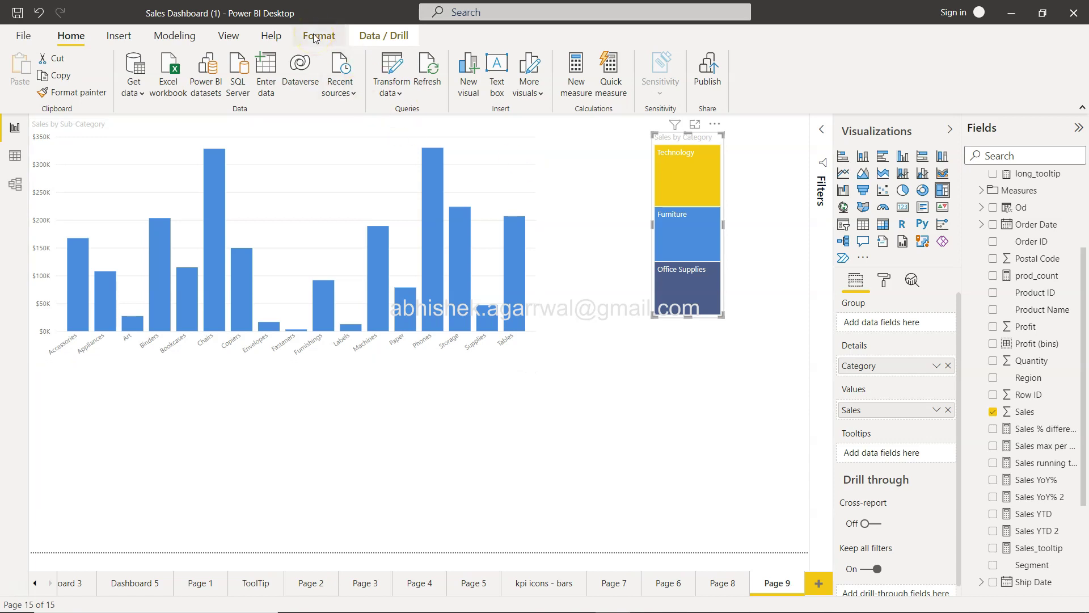
With the Sales by Sub-Category chart selected, turn on Edit interactions from the Format tab
left_click(488, 139)
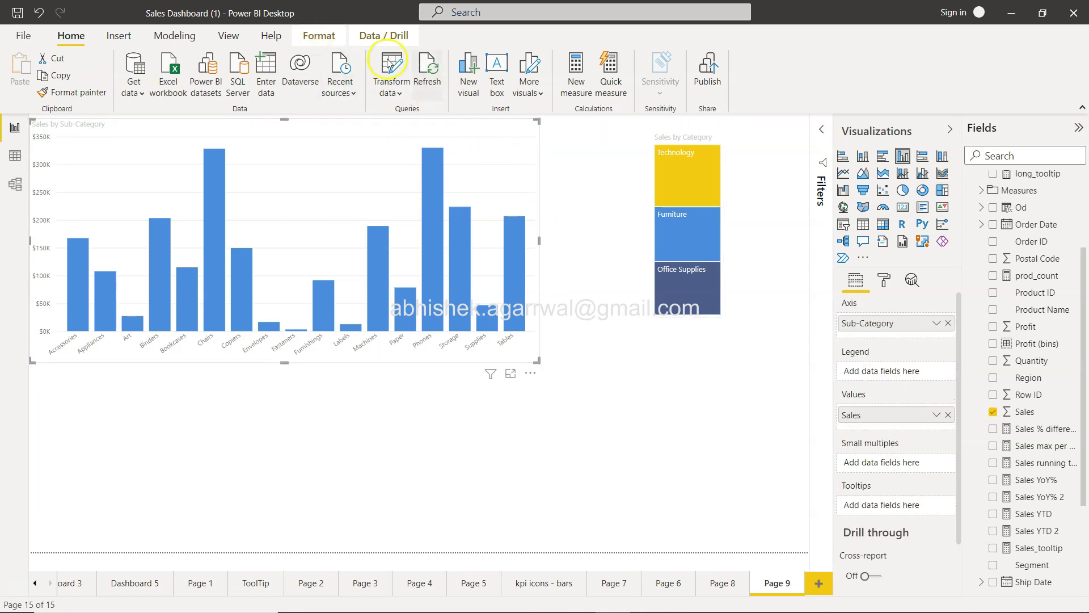
left_click(312, 38)
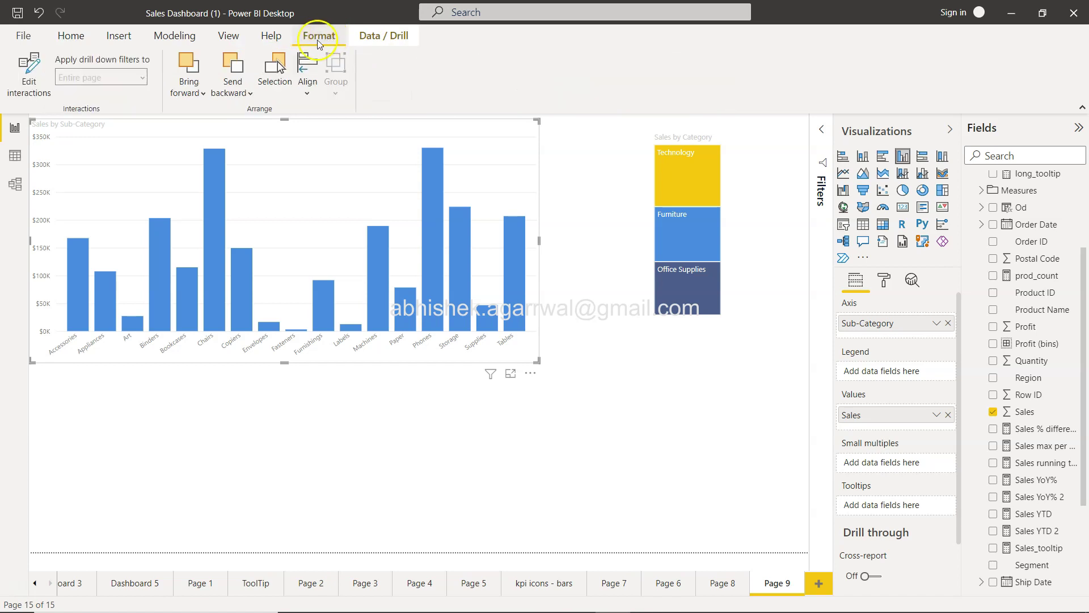
left_click(28, 73)
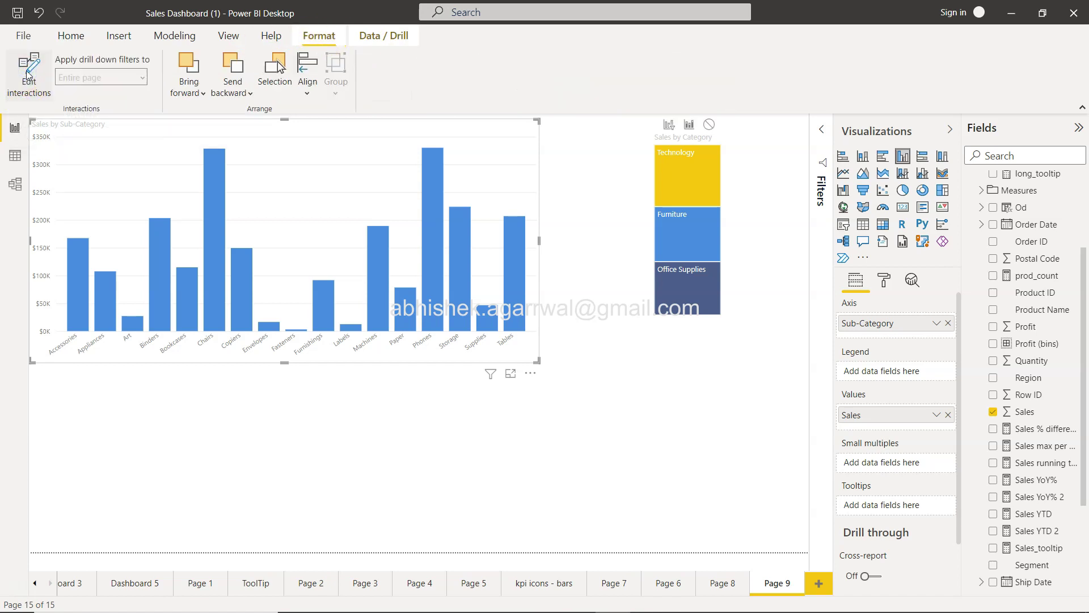
left_click(28, 75)
left_click(32, 80)
left_click(31, 80)
left_click(31, 80)
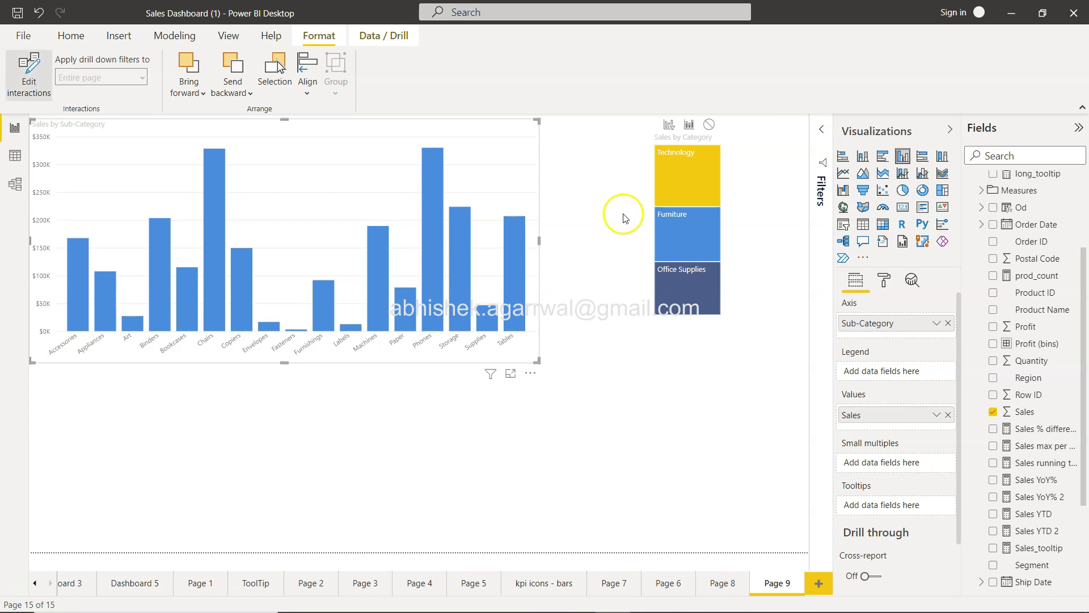
Set the column chart's interaction on the treemap to None
left_click(675, 128)
left_click(690, 128)
left_click(564, 348)
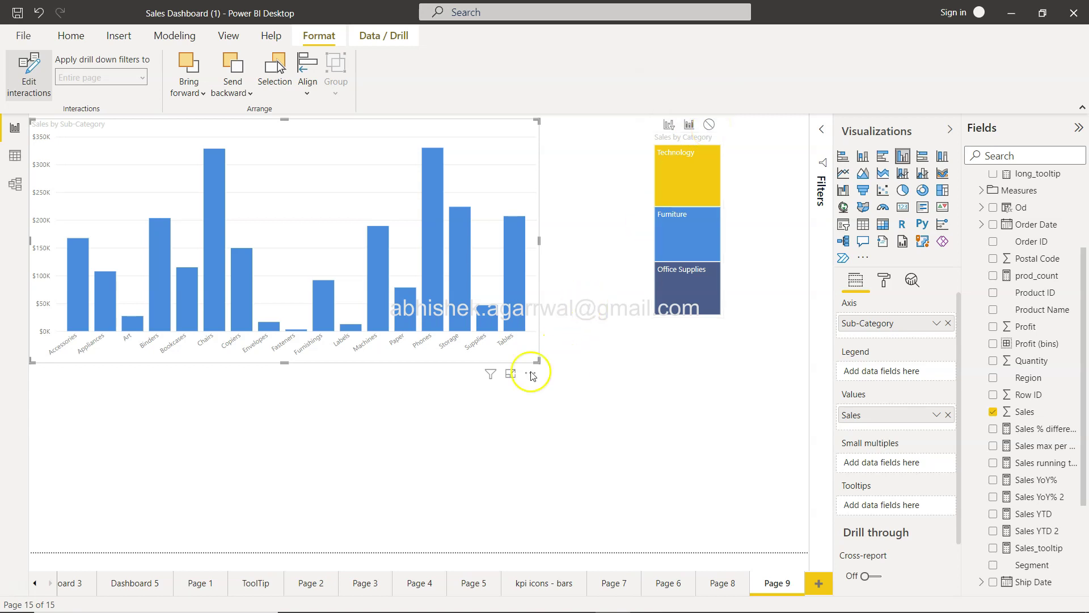
left_click(367, 185)
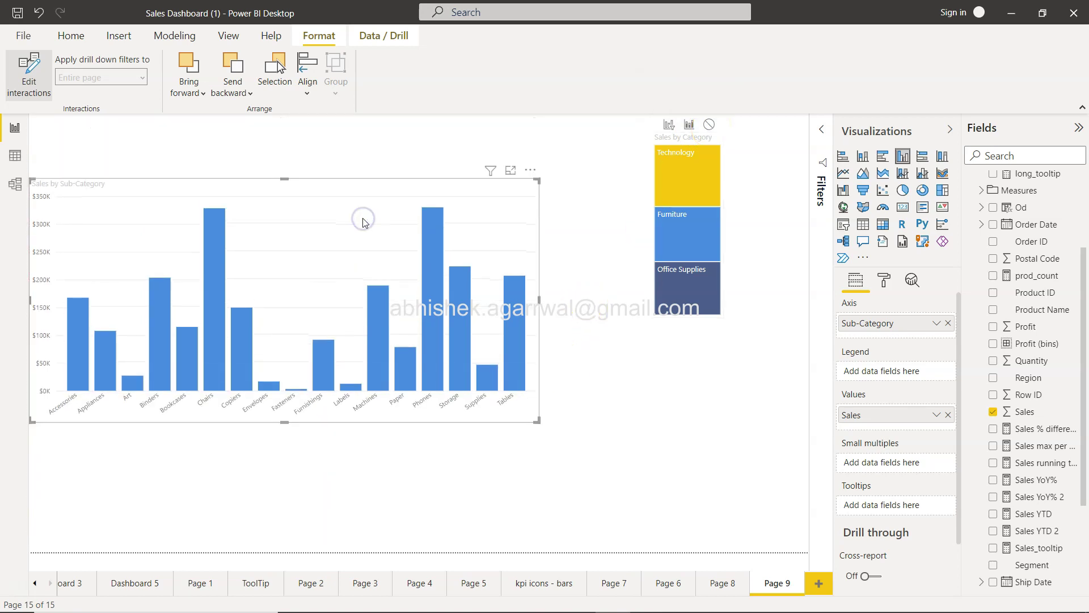
left_click(374, 180)
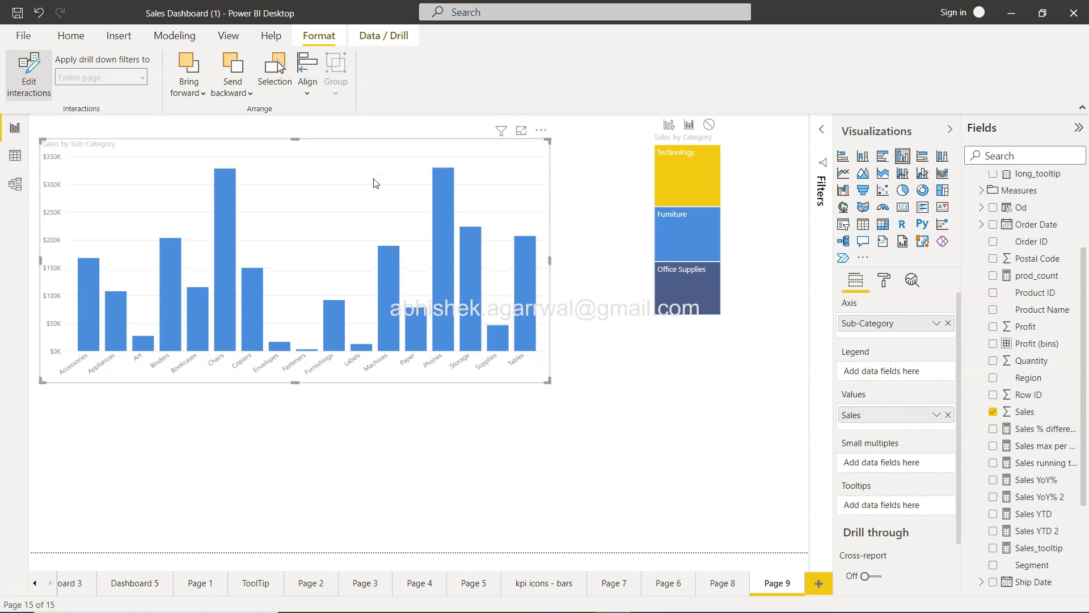
mouse_move(503, 135)
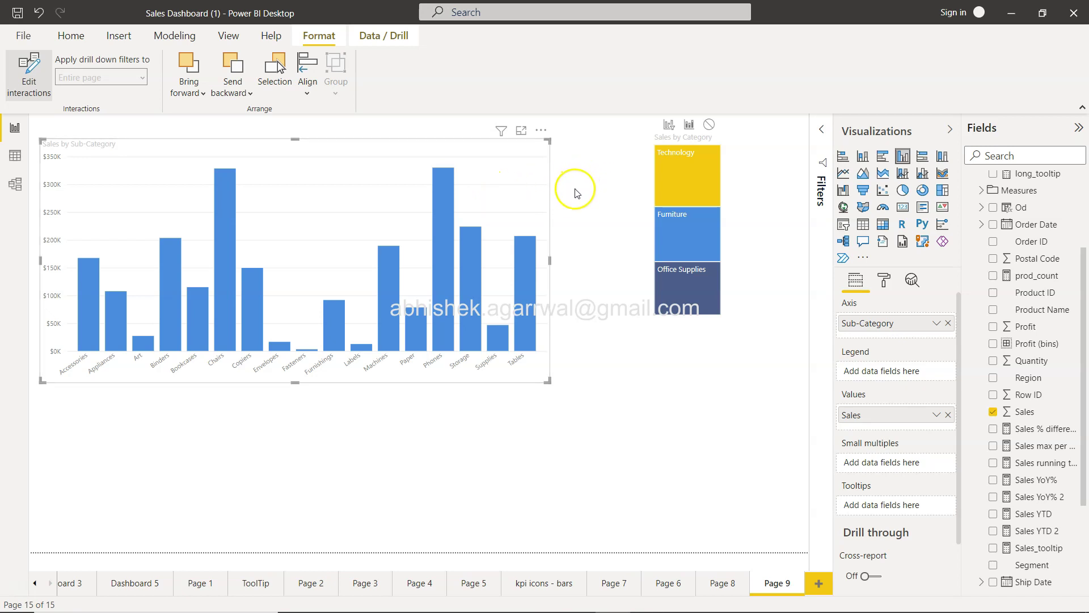
mouse_move(684, 182)
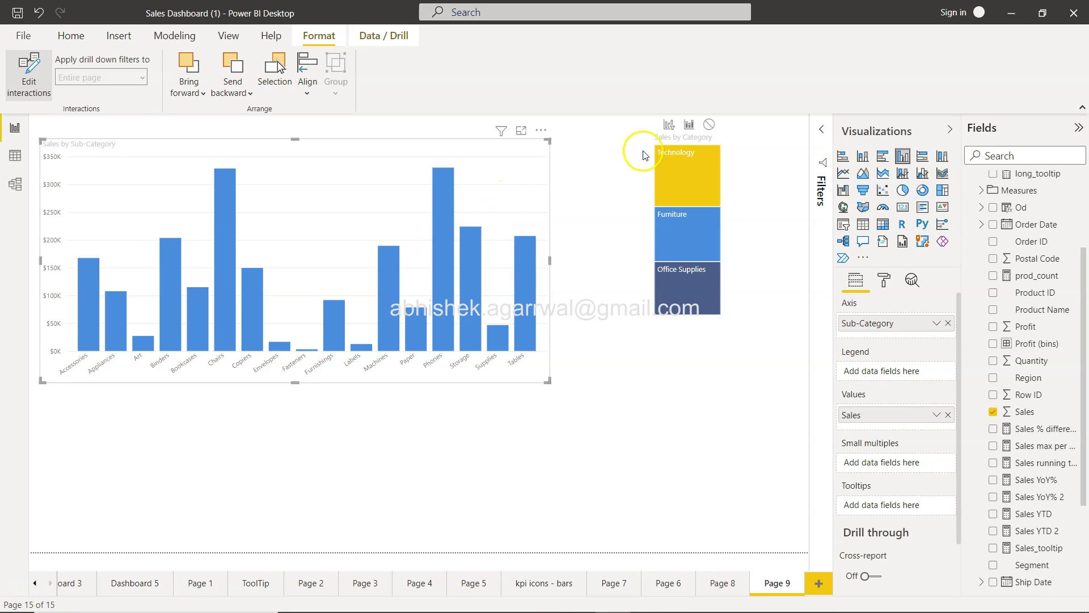
left_click(690, 126)
left_click(709, 127)
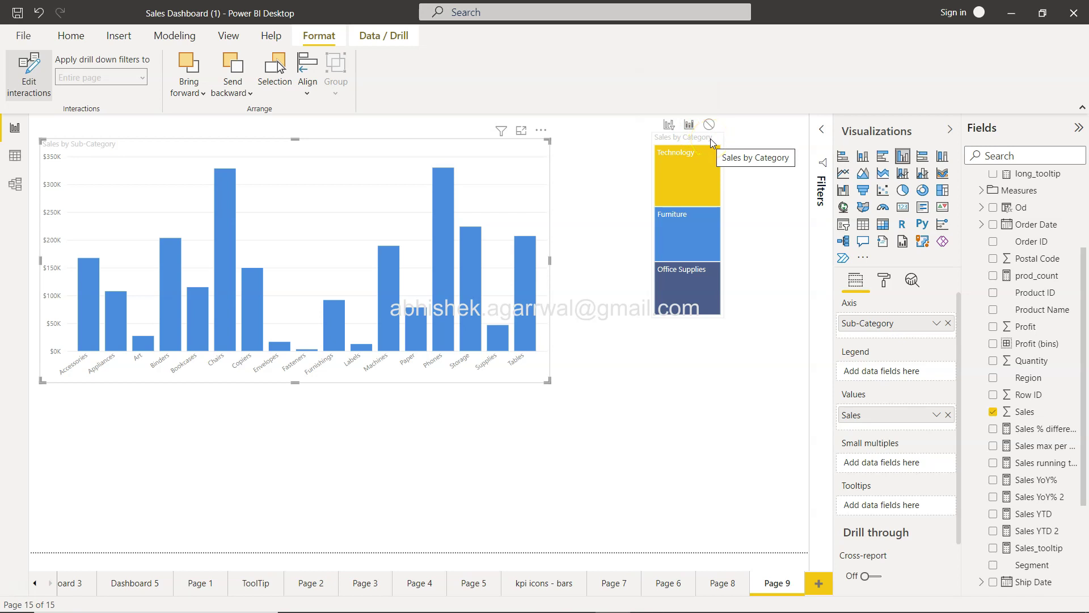
Make the treemap filter the column chart, test Technology and Furniture, then clear the selection
left_click(710, 138)
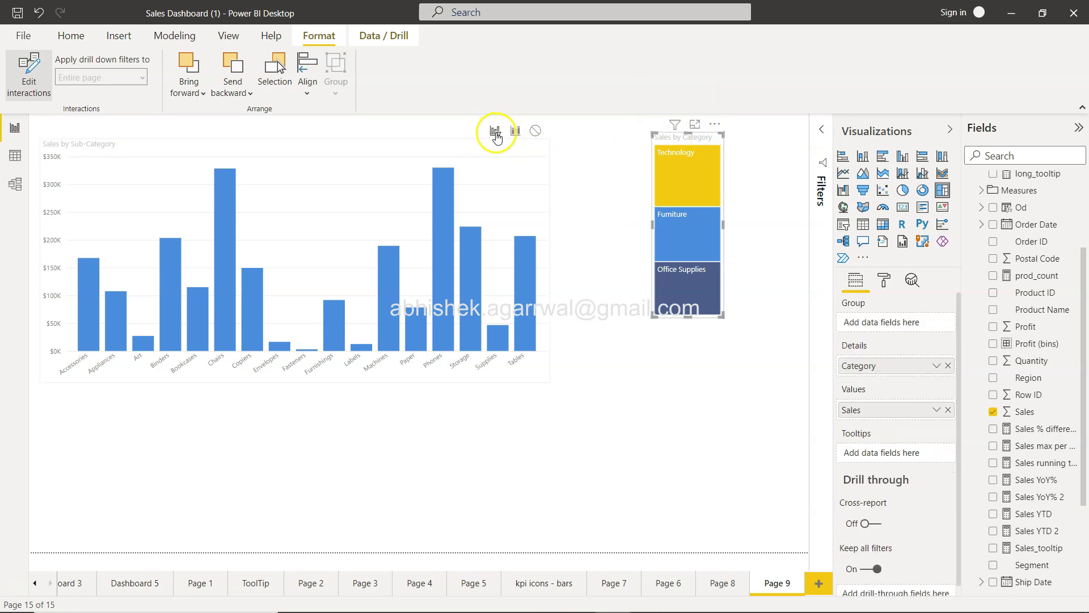
left_click(515, 131)
left_click(493, 133)
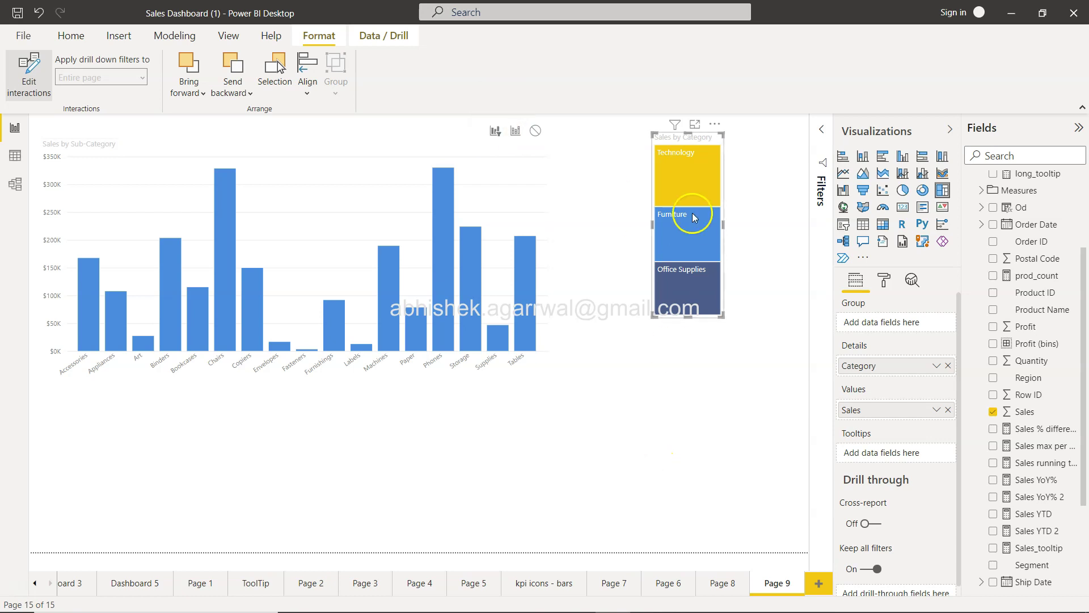
left_click(690, 180)
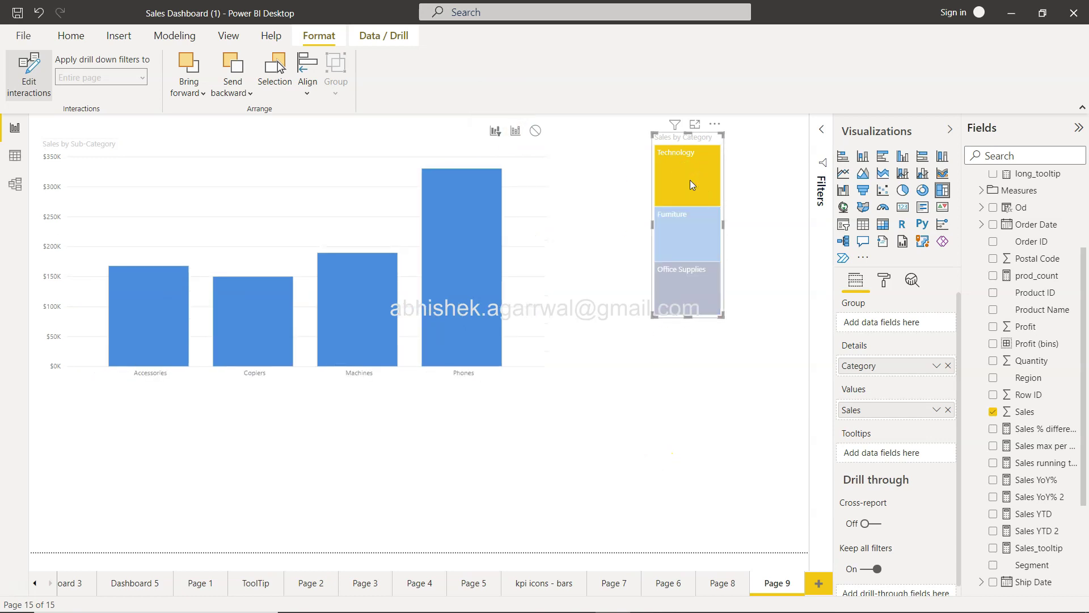
mouse_move(423, 348)
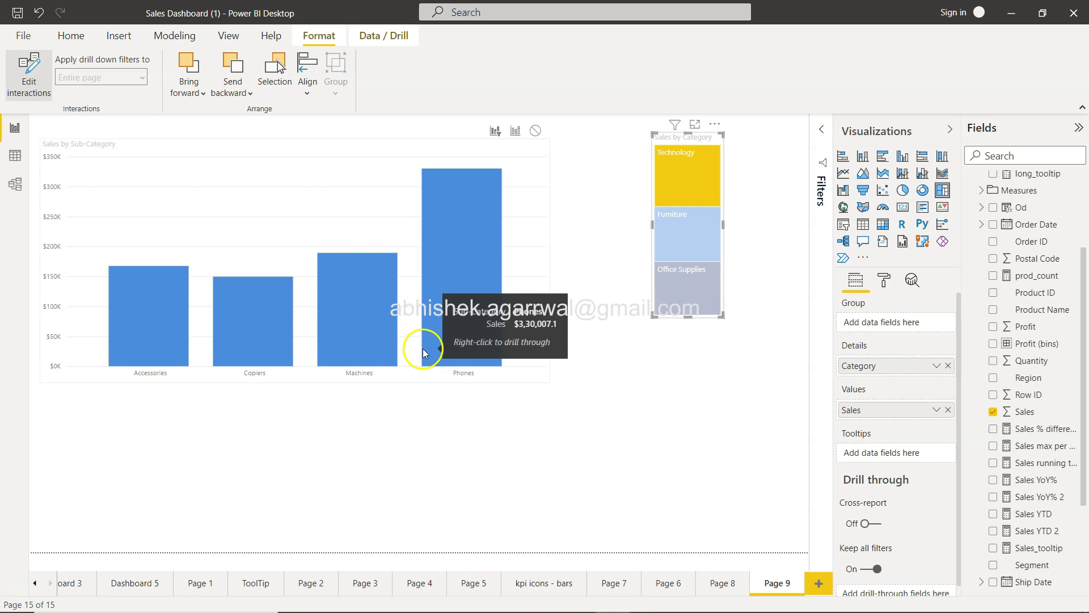
left_click(680, 239)
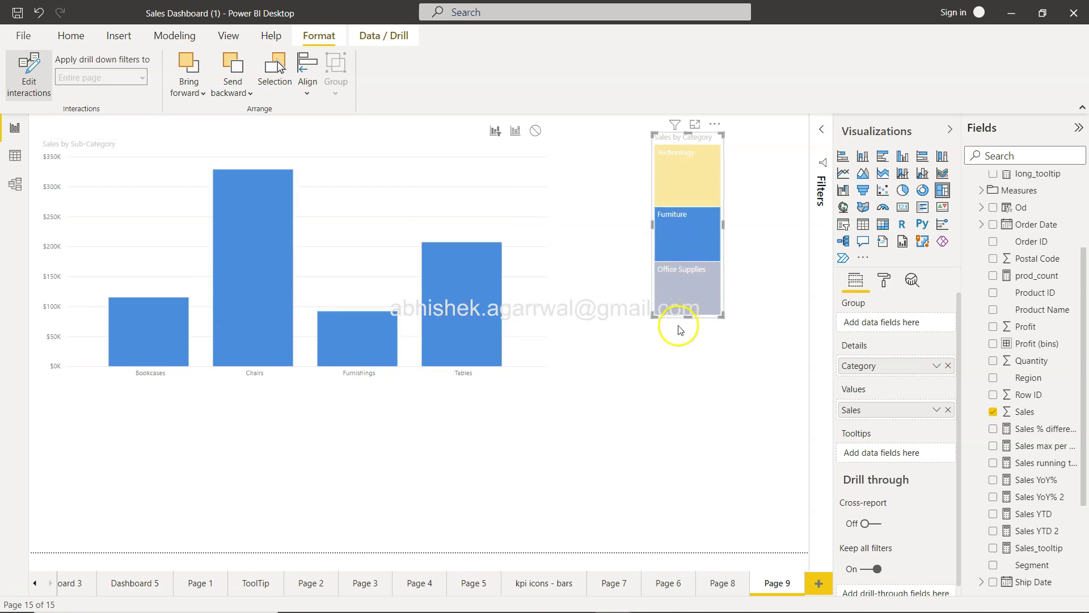
left_click(689, 291)
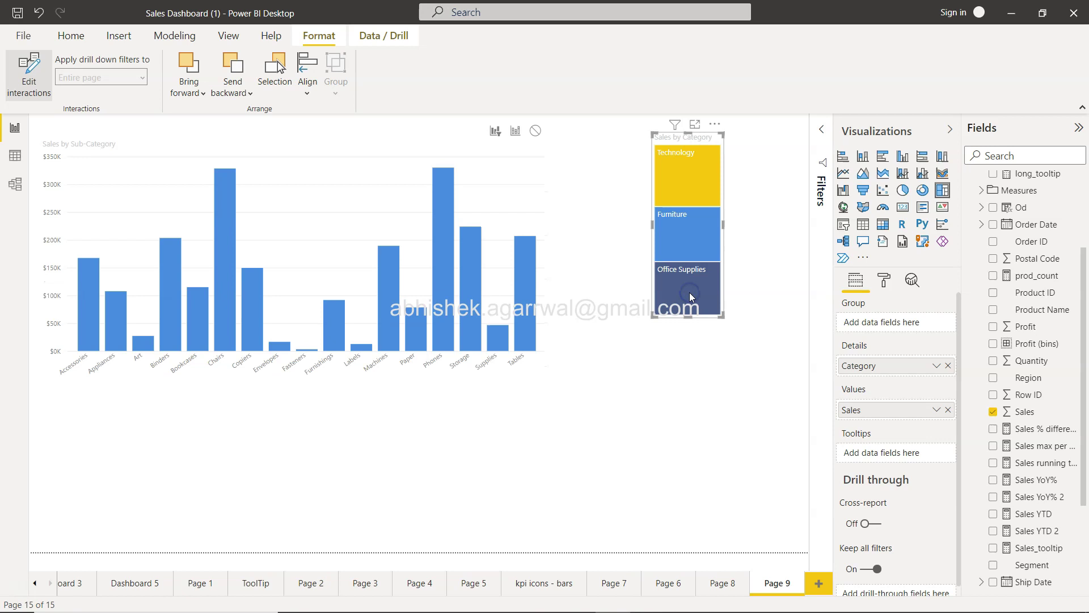
Switch the treemap to Highlight the column chart and test Technology, Furniture and Office Supplies
left_click(515, 130)
left_click(662, 176)
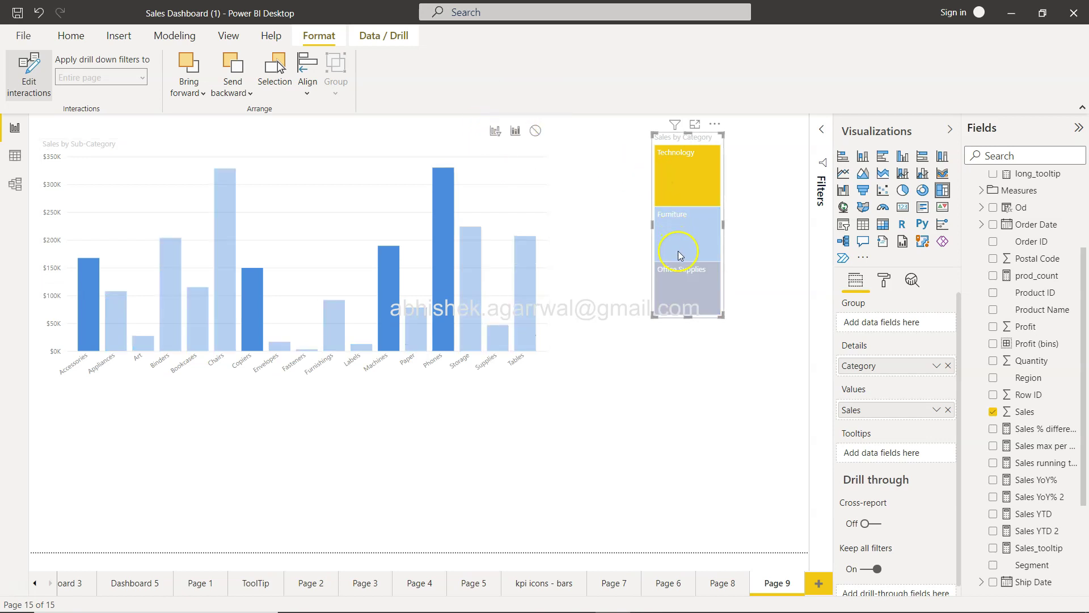
left_click(692, 227)
left_click(690, 289)
left_click(689, 287)
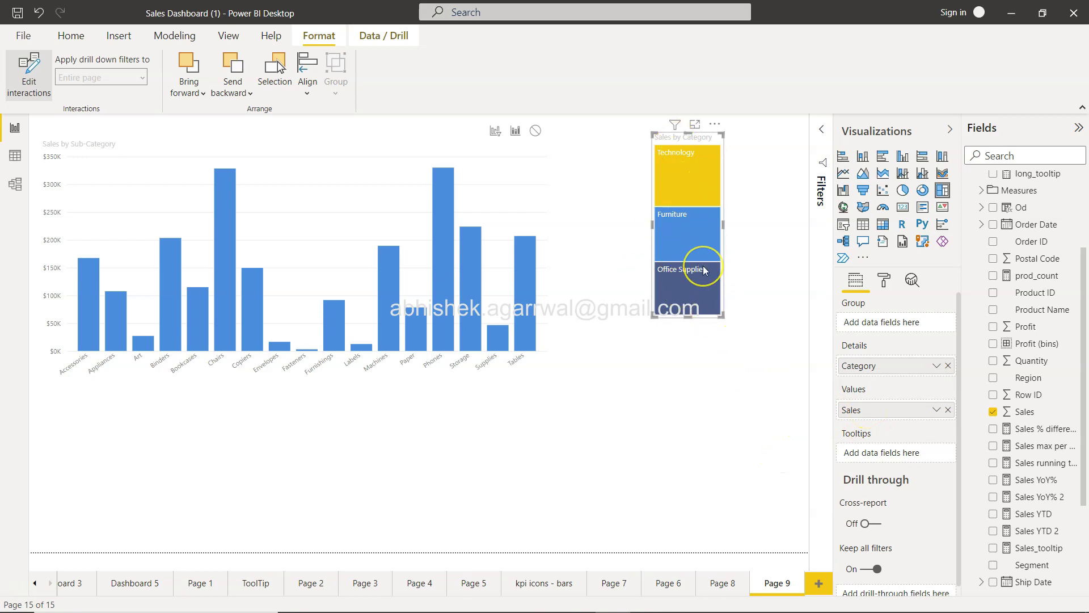
mouse_move(704, 271)
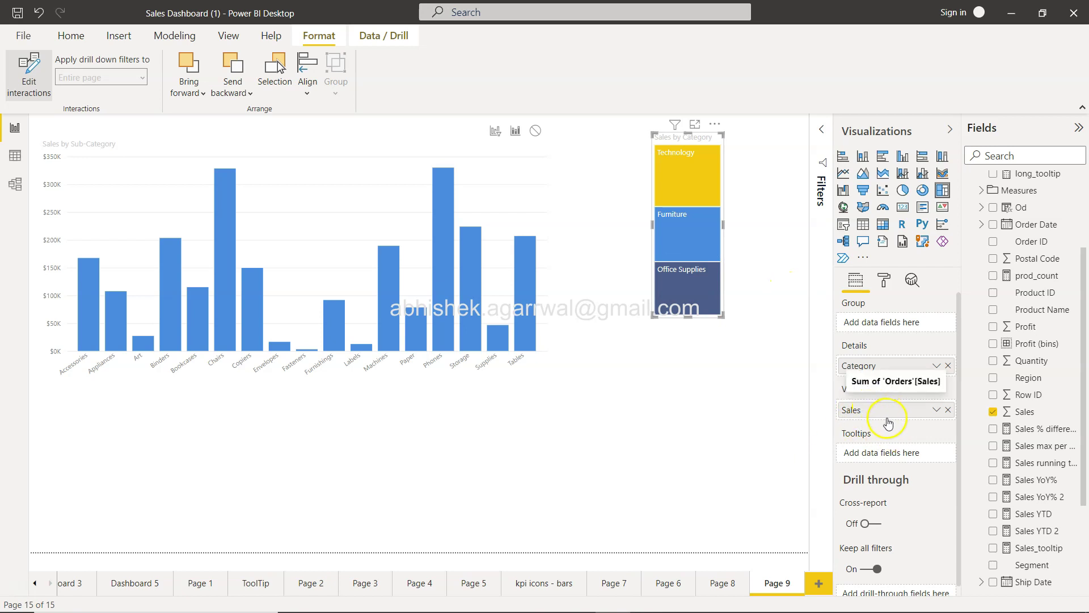
Create a new measure named one with the formula one = 1
left_click(683, 386)
left_click(71, 36)
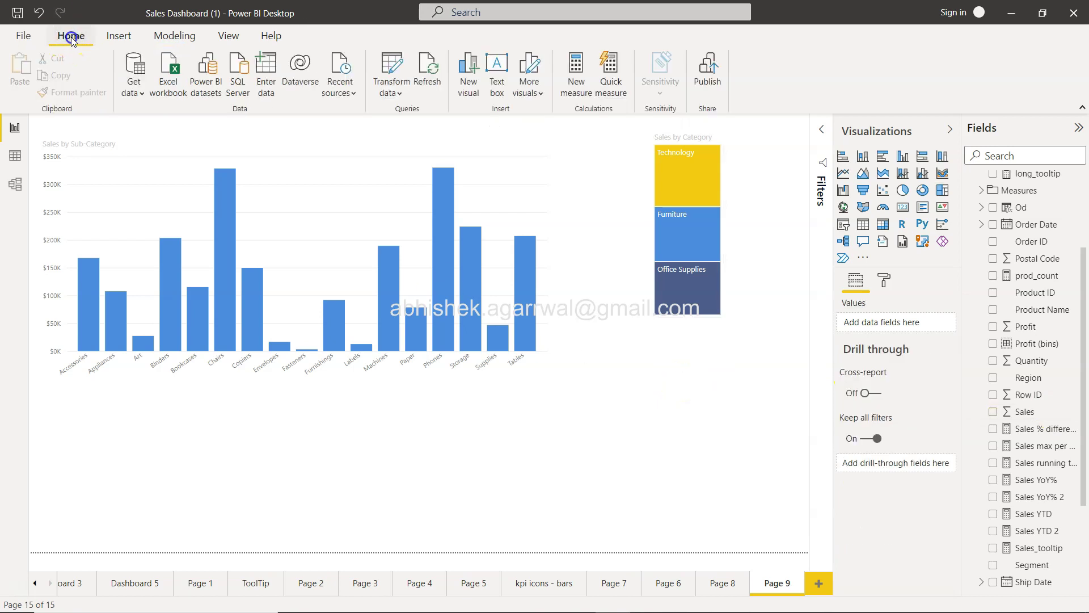
left_click(577, 74)
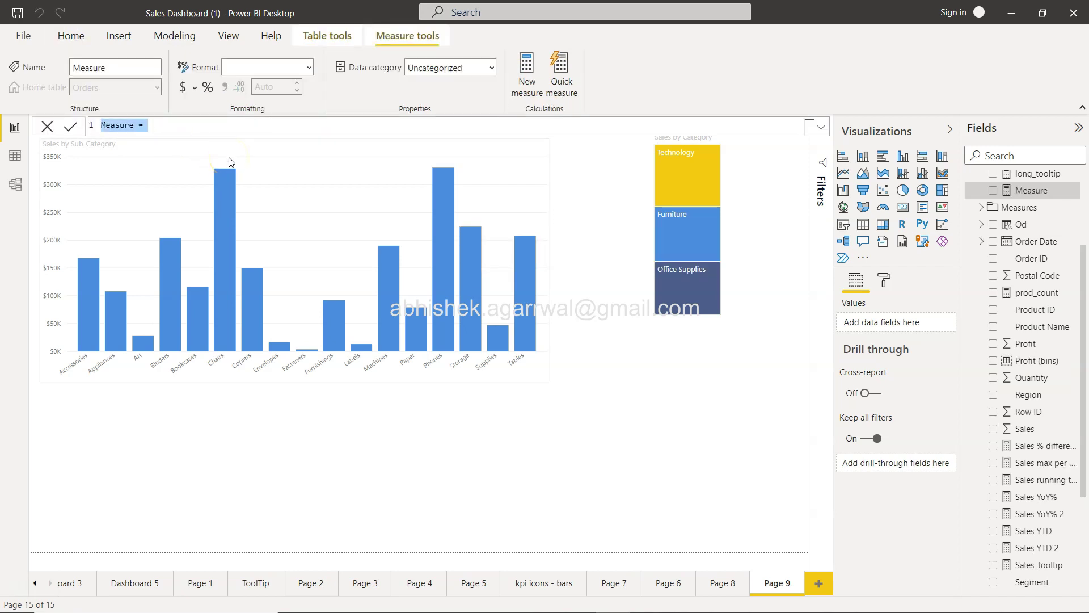
type("one = 1")
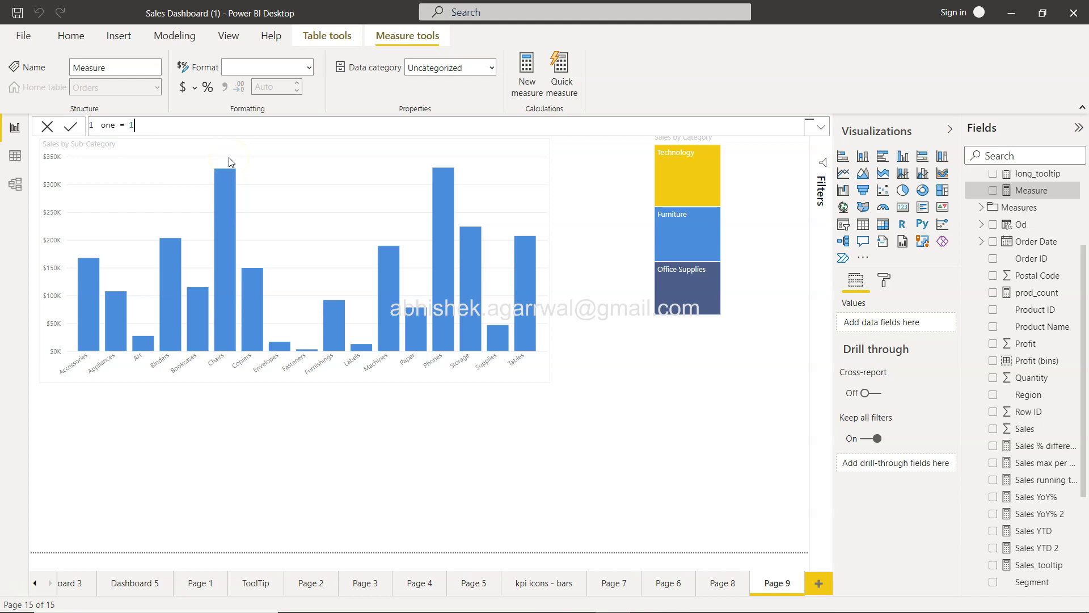
left_click(71, 127)
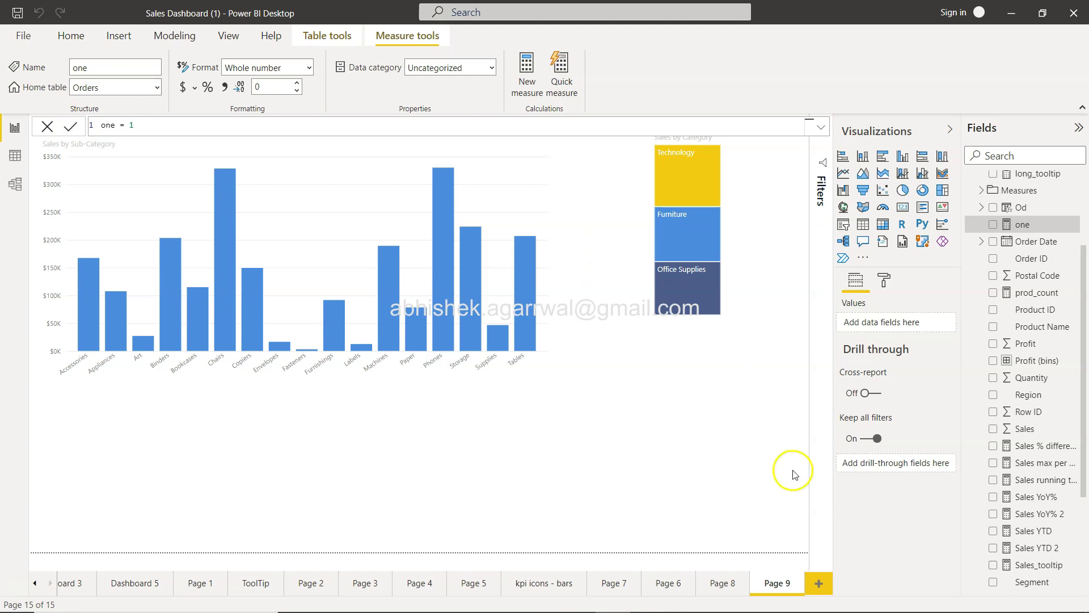
left_click(720, 180)
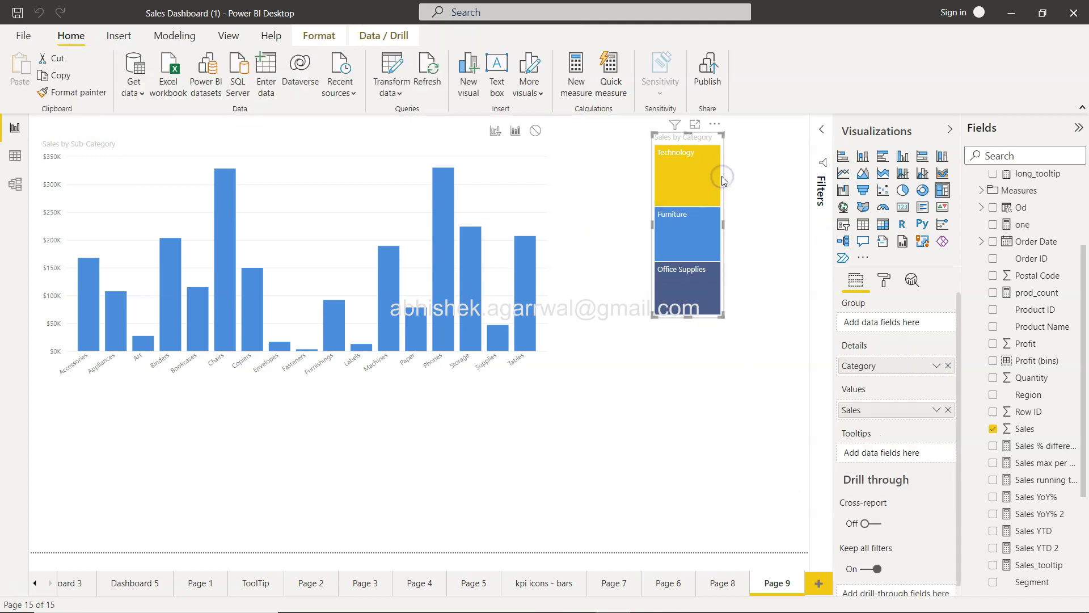
Replace Sales with the one measure in the treemap values and test highlighting on each tile
left_click(948, 410)
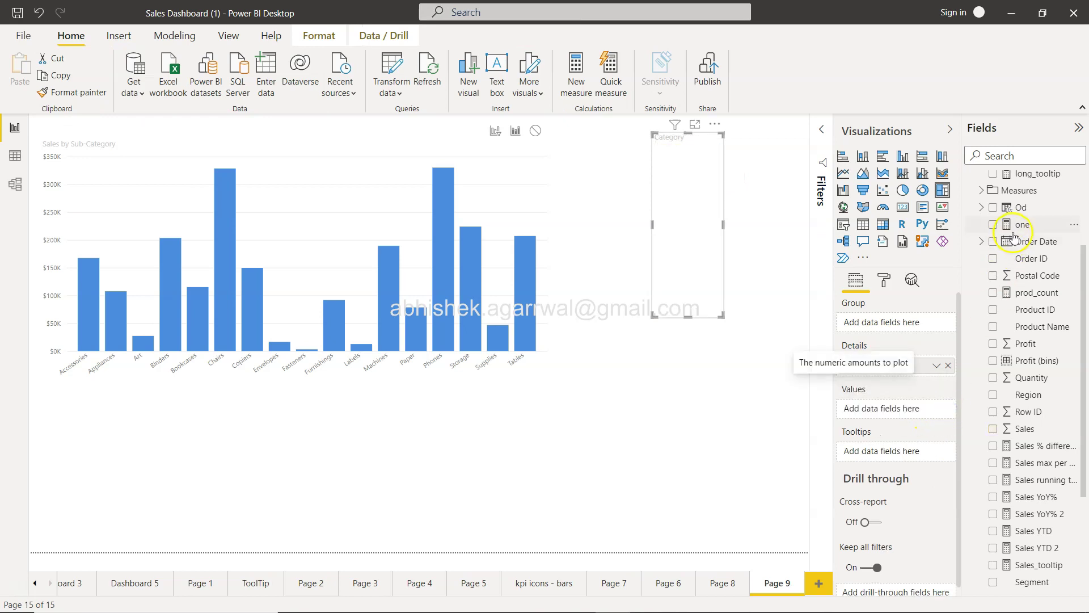
left_click_drag(1023, 224, 902, 405)
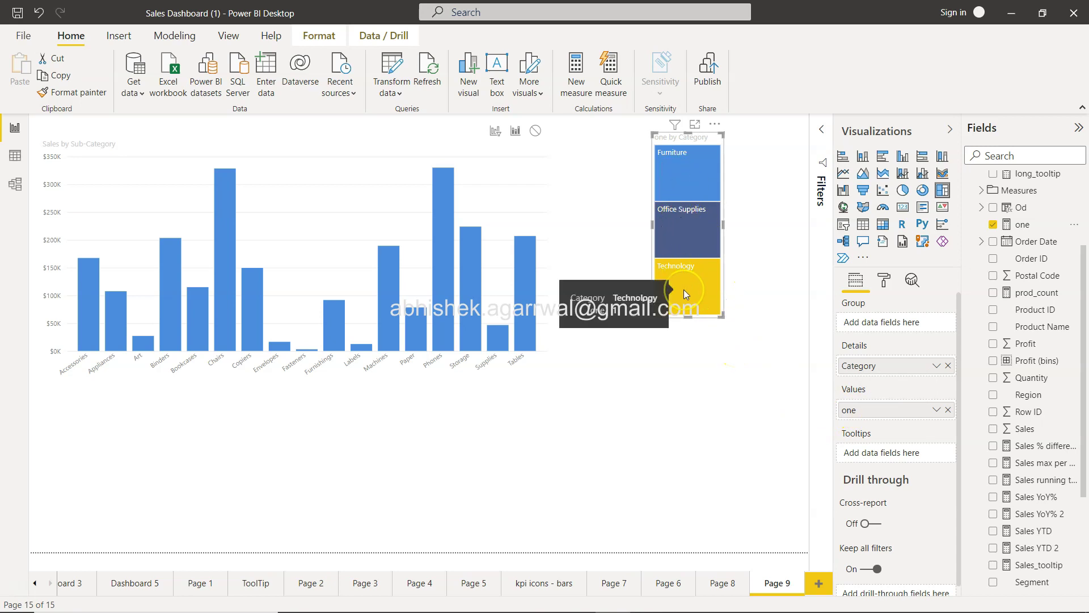
left_click(685, 177)
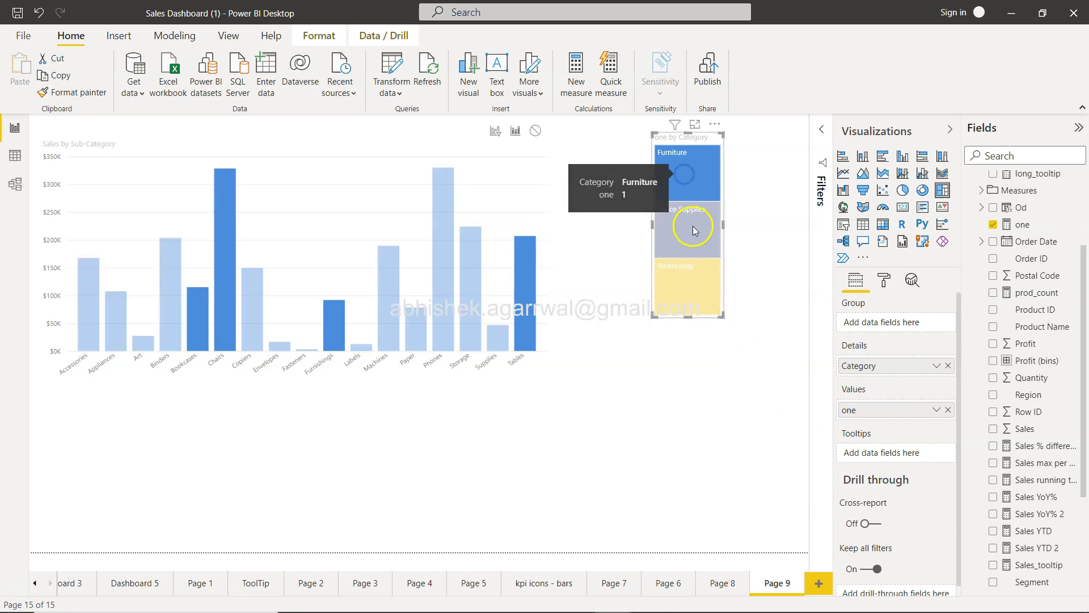
left_click(692, 226)
left_click(699, 282)
left_click(690, 228)
left_click(694, 165)
left_click(679, 244)
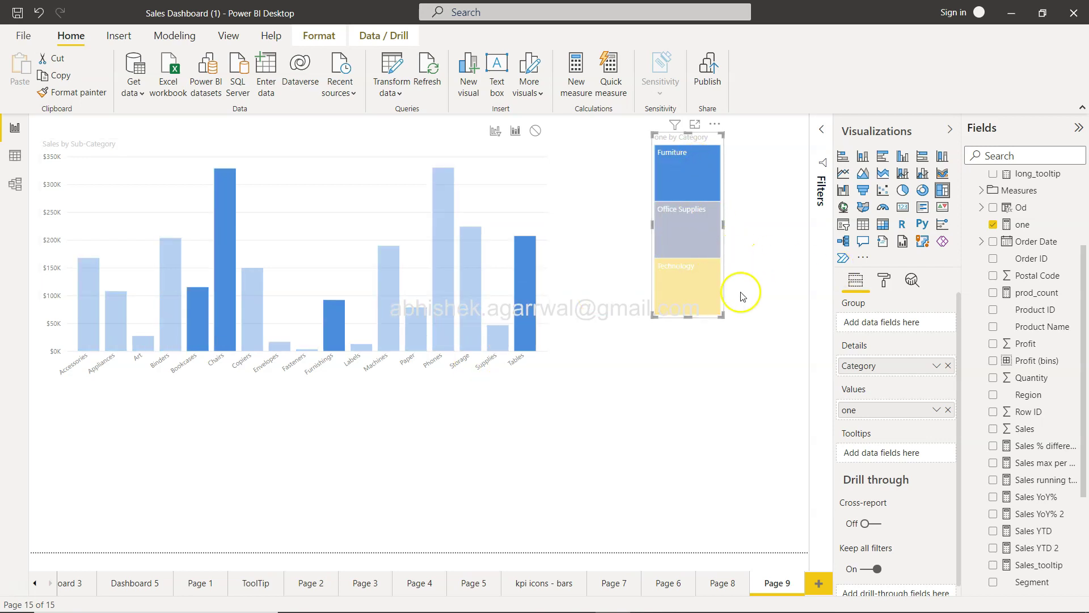
Reshape the treemap into a wide horizontal strip, test the Technology tile, then deselect it
left_click_drag(687, 316, 807, 152)
left_click_drag(649, 152, 621, 154)
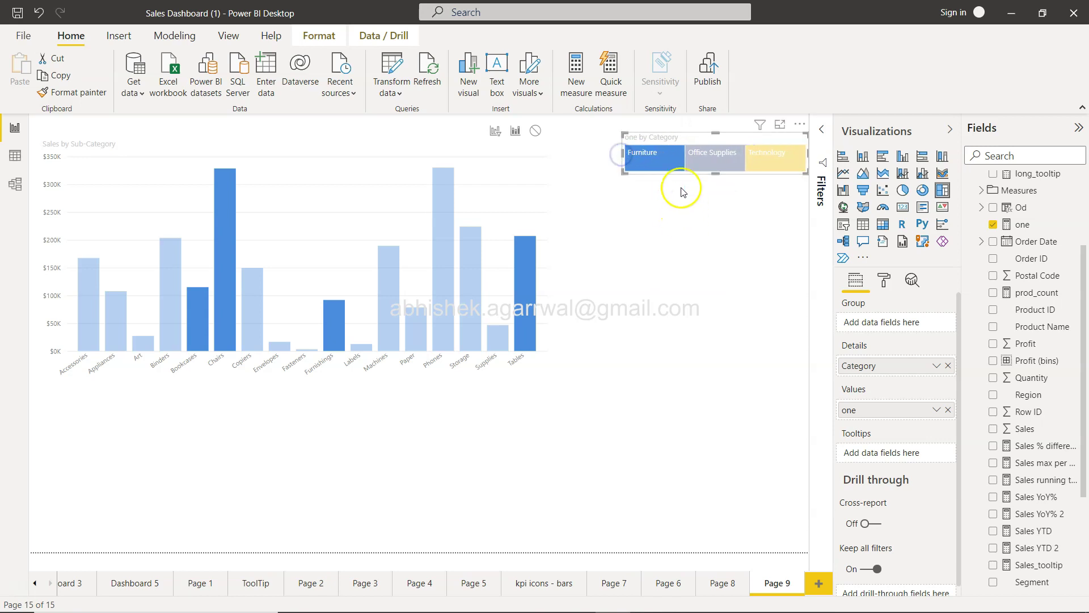
left_click(772, 161)
left_click(771, 161)
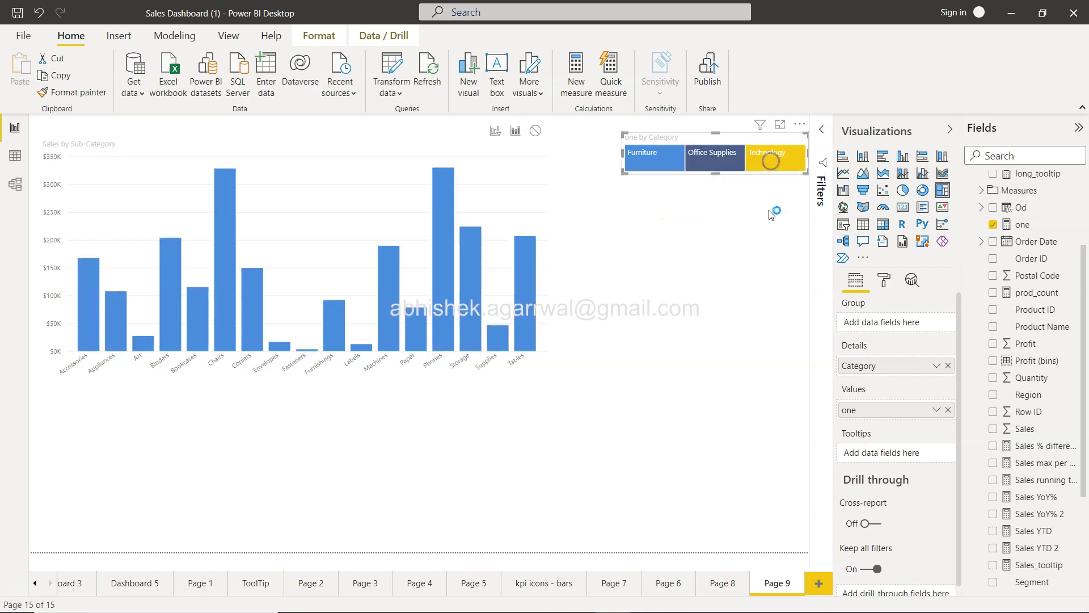
left_click(747, 288)
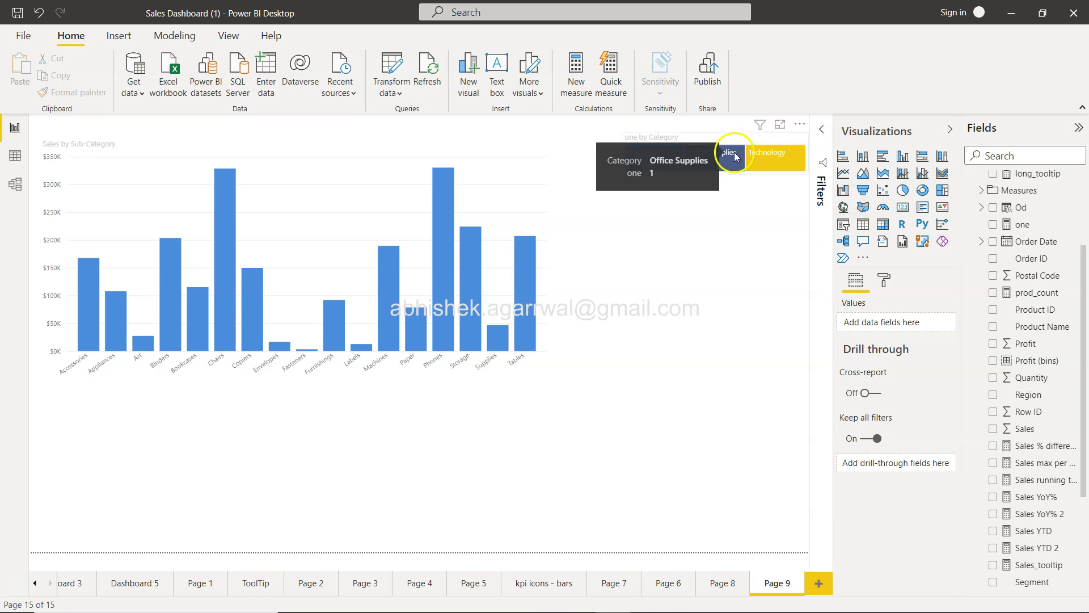
mouse_move(778, 168)
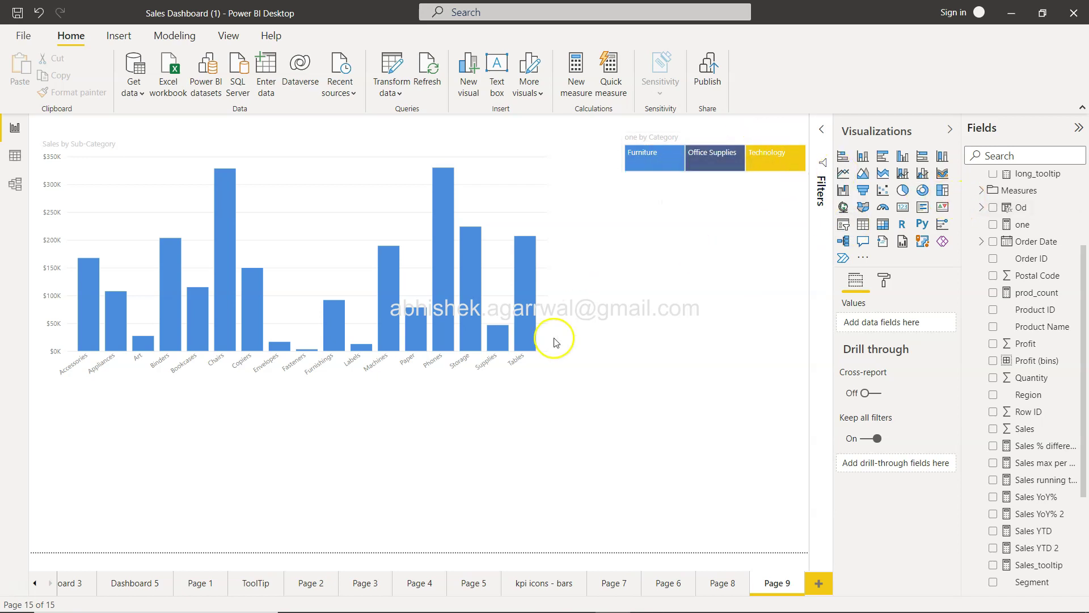